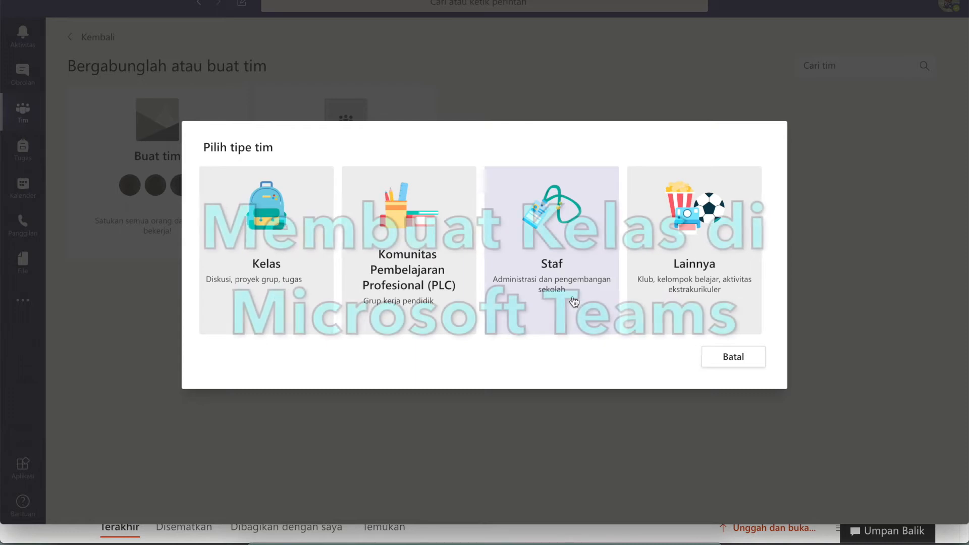
Create a class team named 'KELAS 2020' with description 'RUANG BELAJAR 2020'.
click(271, 263)
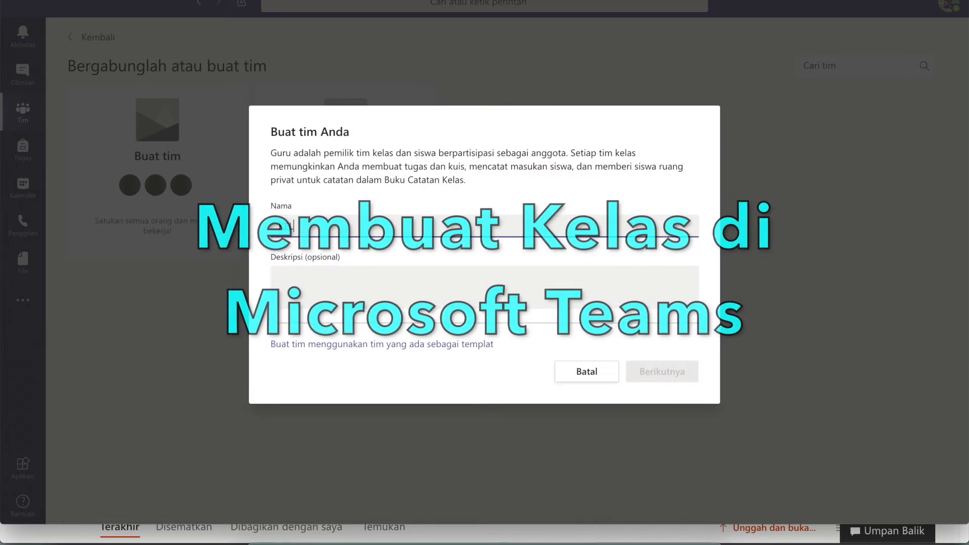
text(KELAS 2020)
click(315, 280)
text(RUANG BELAJAR 2020)
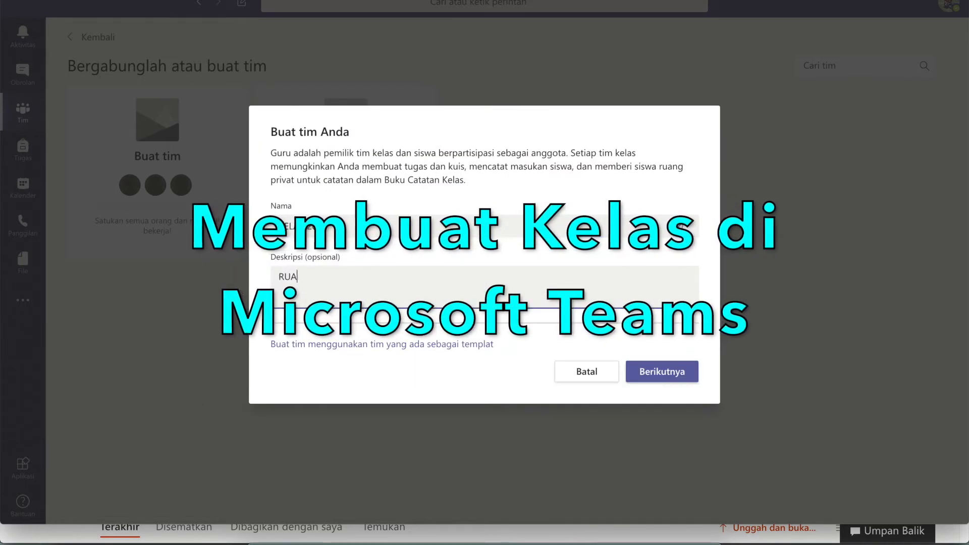
click(662, 372)
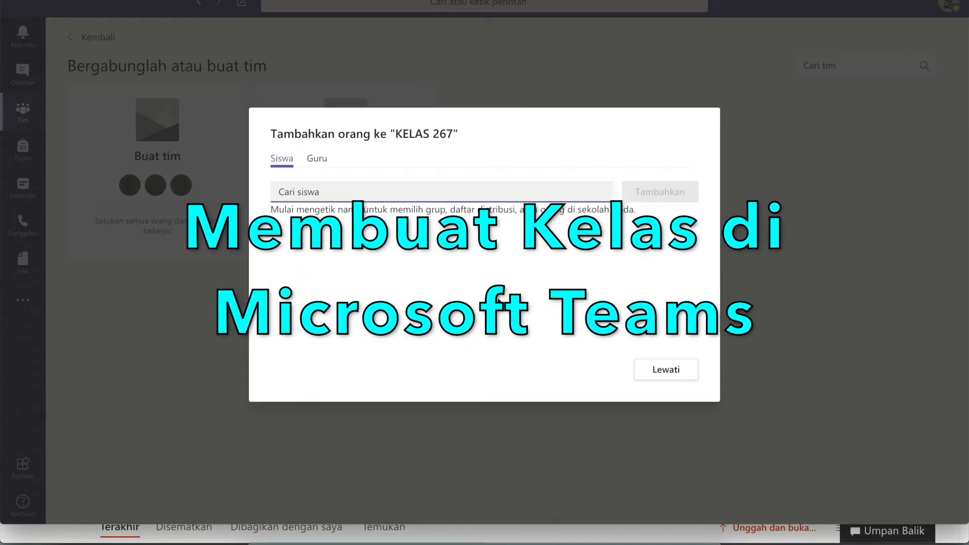
Add peserta didik 1 and peserta didik 2 as students, then close the dialog.
click(329, 191)
text(PES)
key(Return)
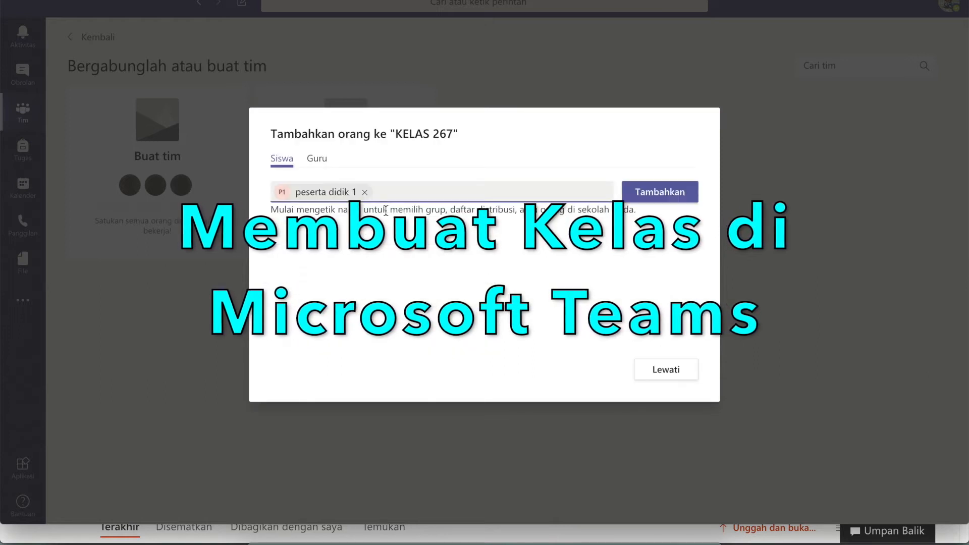
text(PESERTA)
click(448, 260)
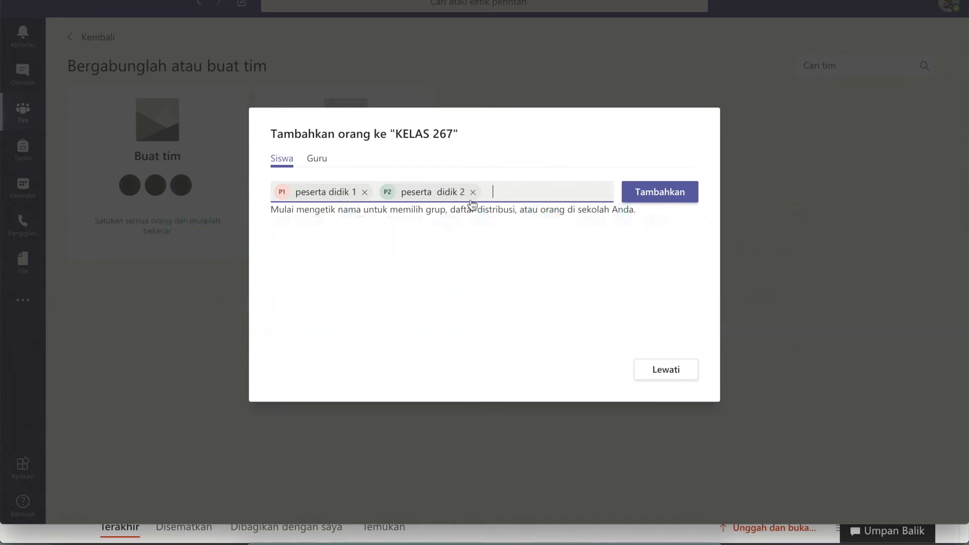
click(641, 193)
click(666, 370)
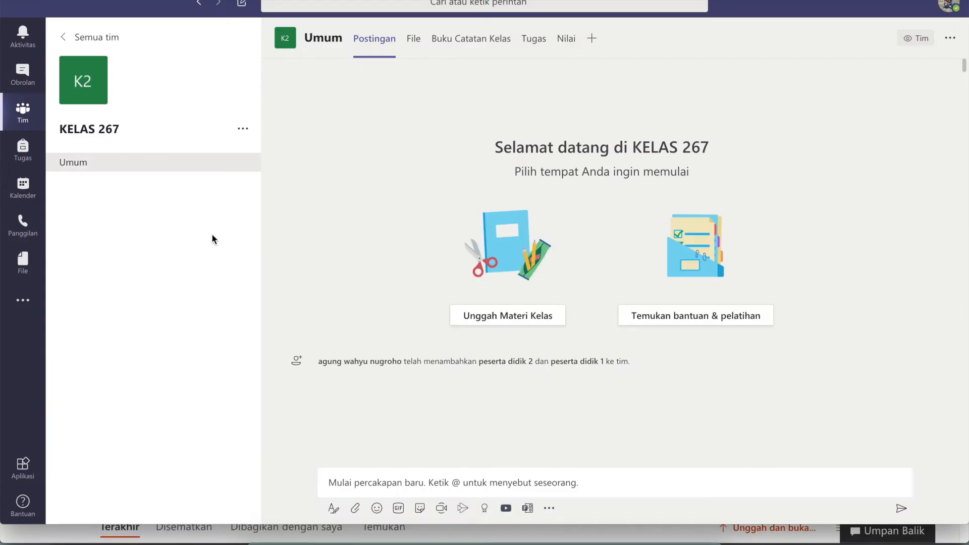
Open the class team's details and scroll down the page.
click(77, 76)
scroll(488, 319, down, 5)
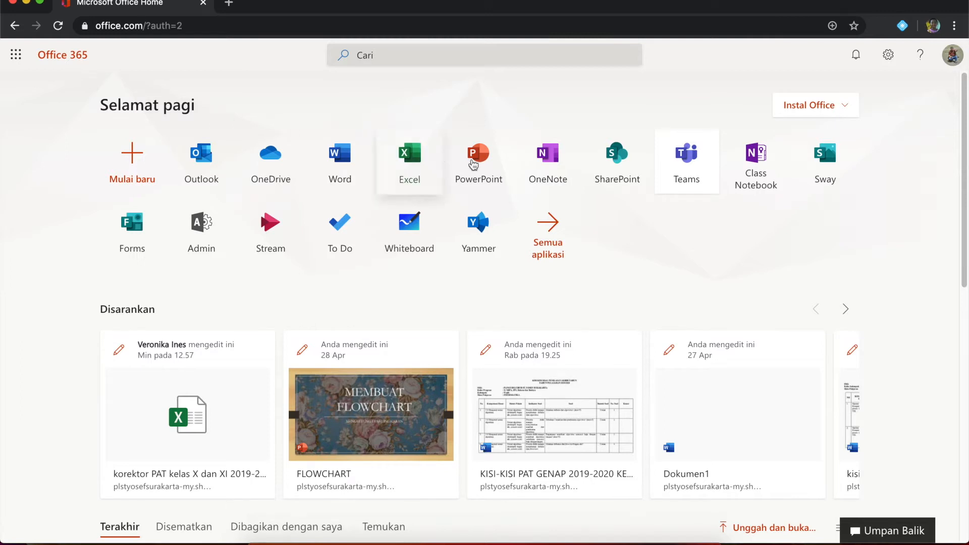
Launch Microsoft Teams from its tile on the Office 365 home page.
click(695, 172)
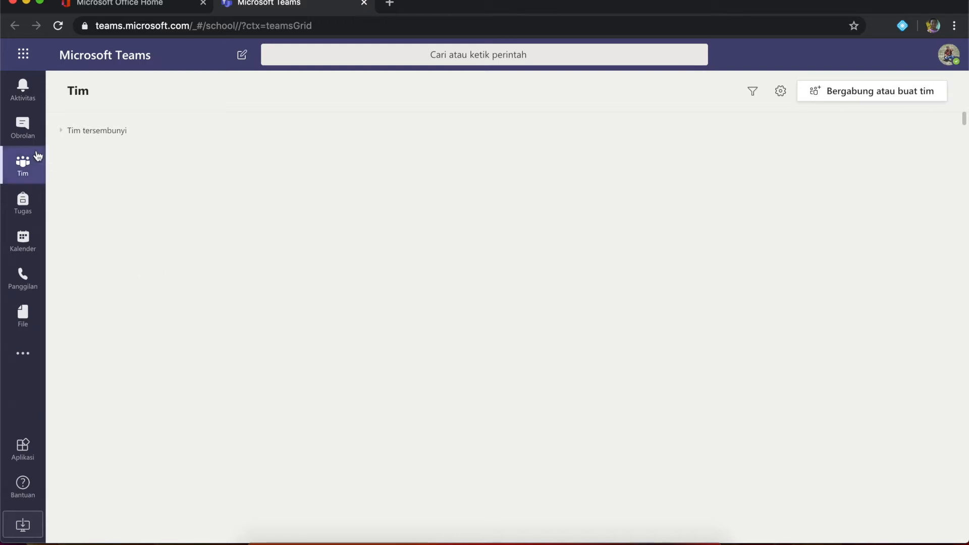
click(22, 93)
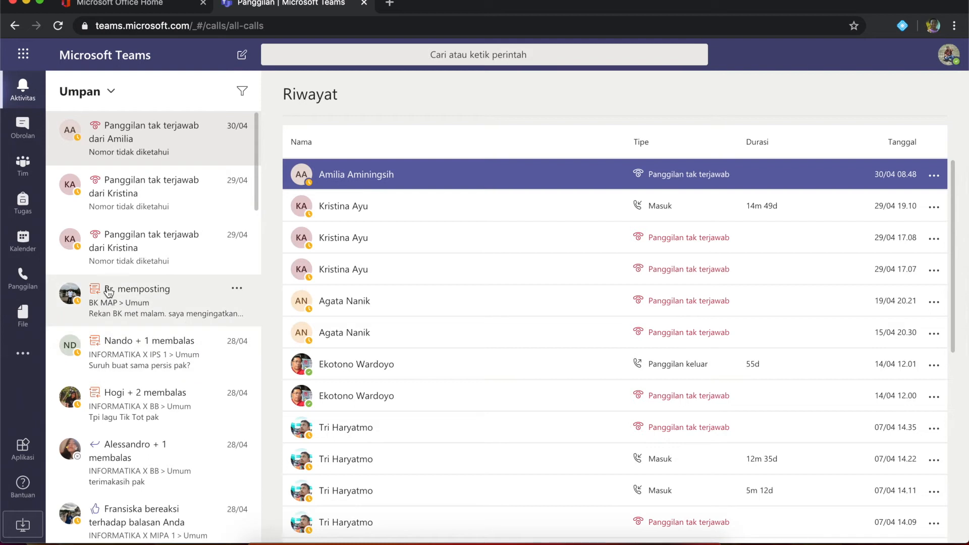
click(20, 132)
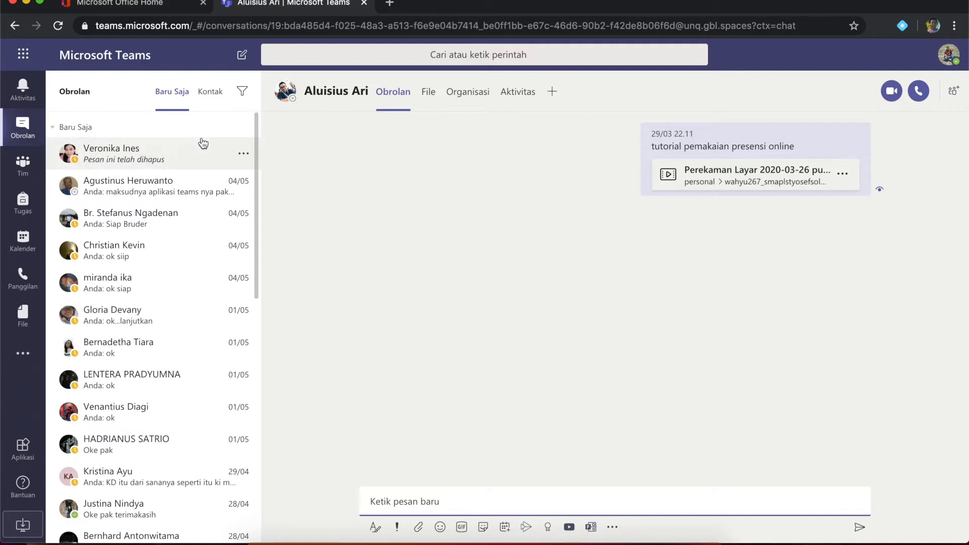
scroll(184, 338, down, 4)
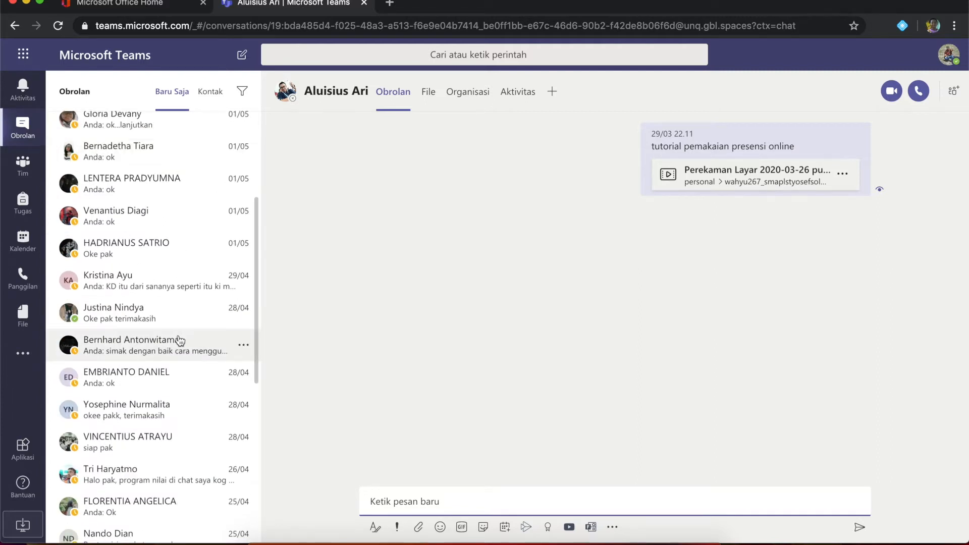
scroll(177, 343, down, 1)
scroll(176, 344, down, 3)
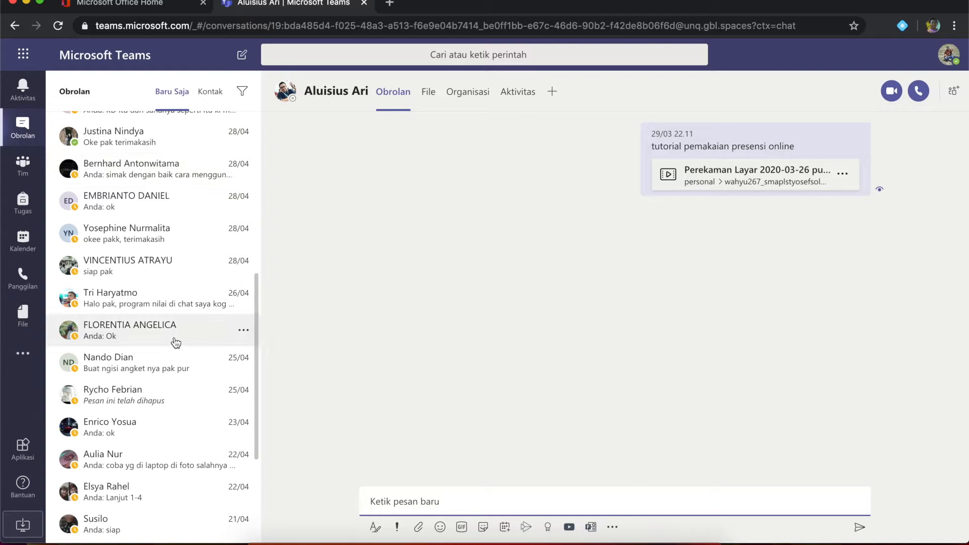
scroll(175, 344, down, 5)
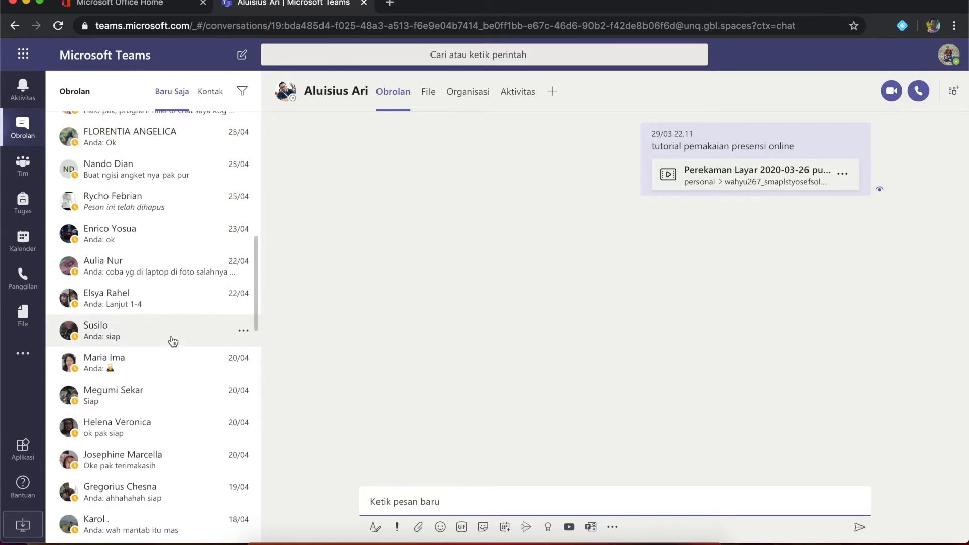
click(23, 164)
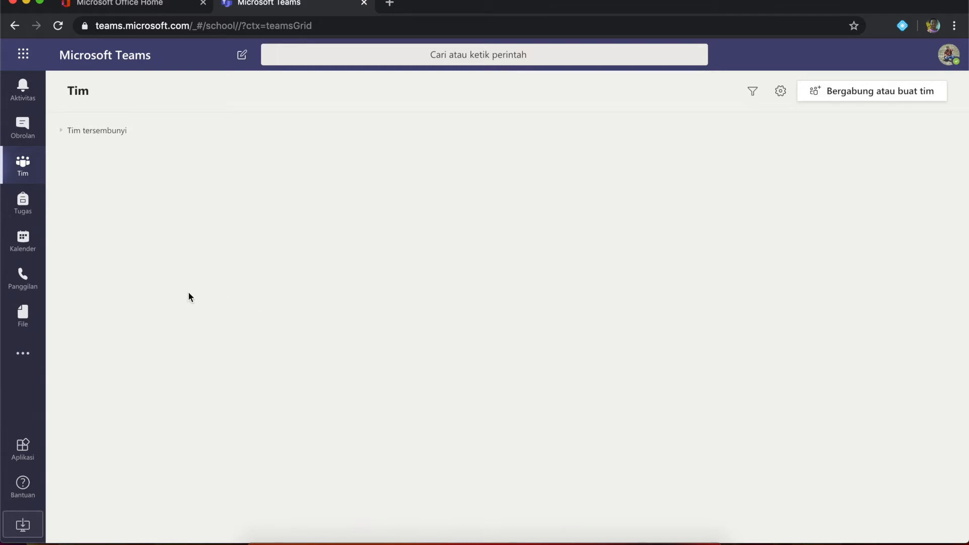
Browse the Tugas, Kalender and Panggilan areas, then open the recent File list.
click(21, 207)
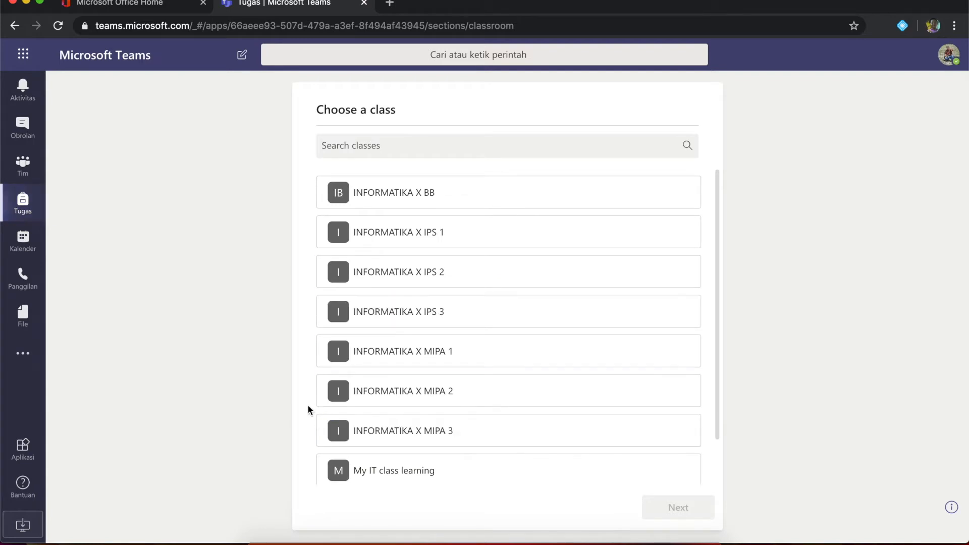
click(29, 246)
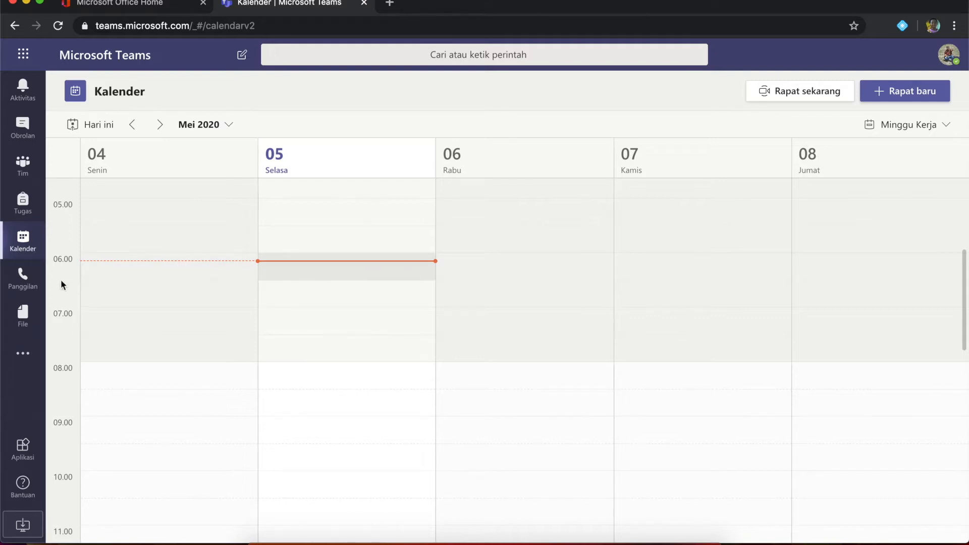
click(22, 281)
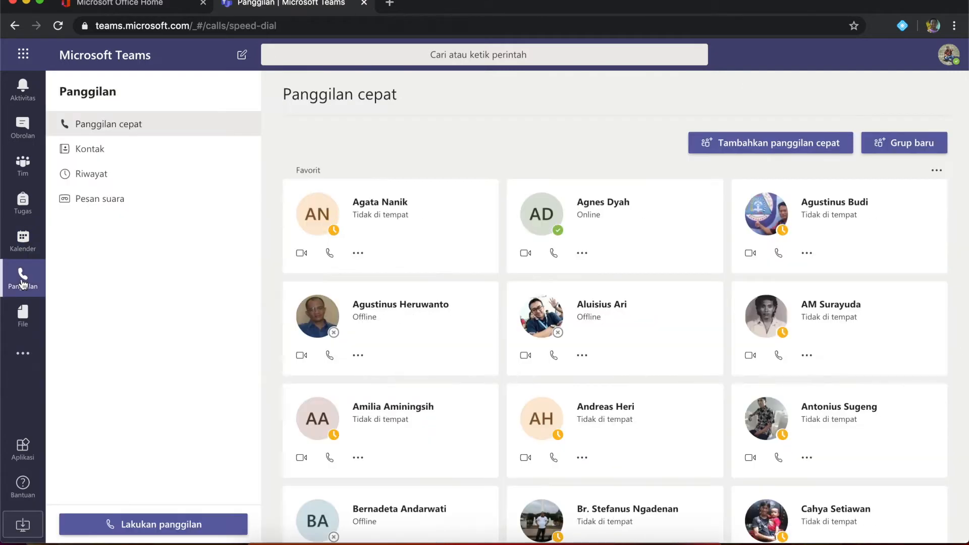
scroll(529, 435, down, 7)
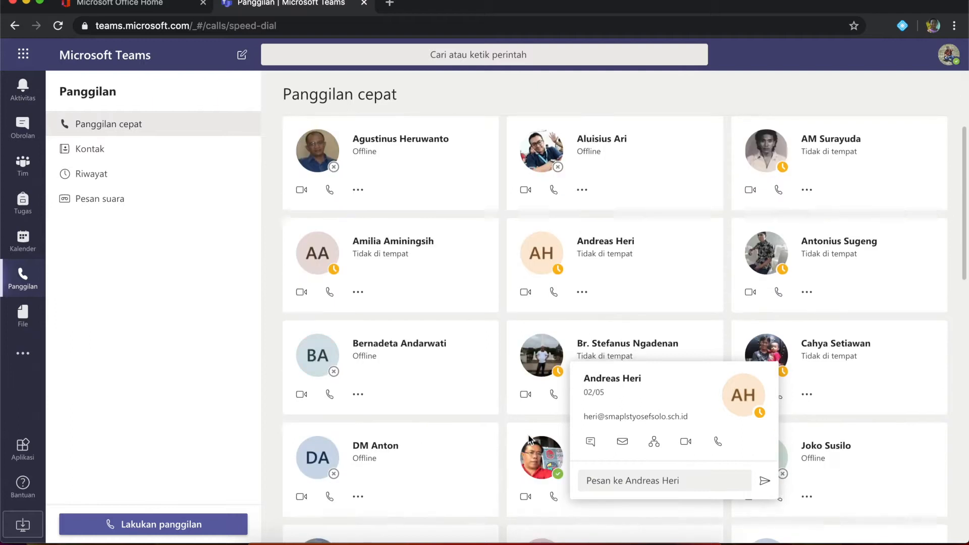
scroll(408, 410, down, 4)
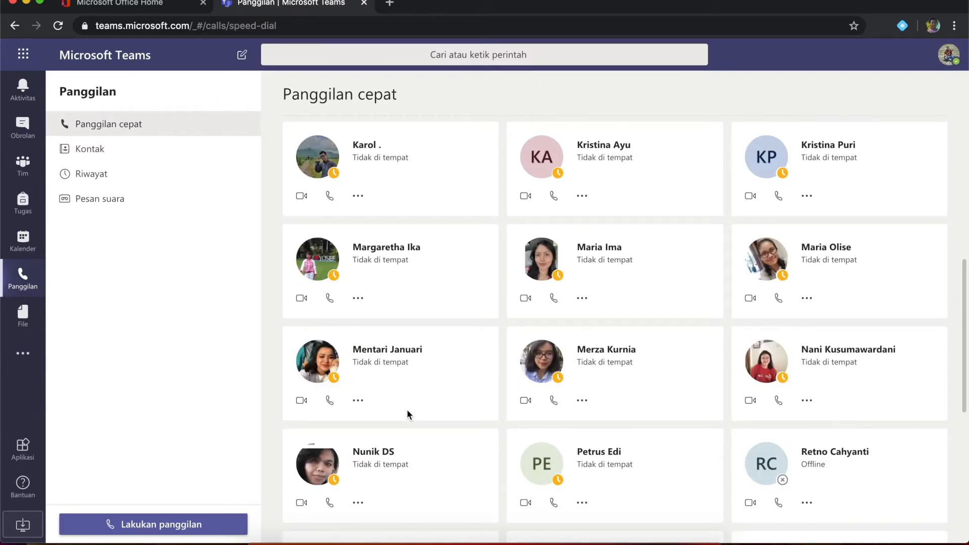
scroll(392, 398, up, 11)
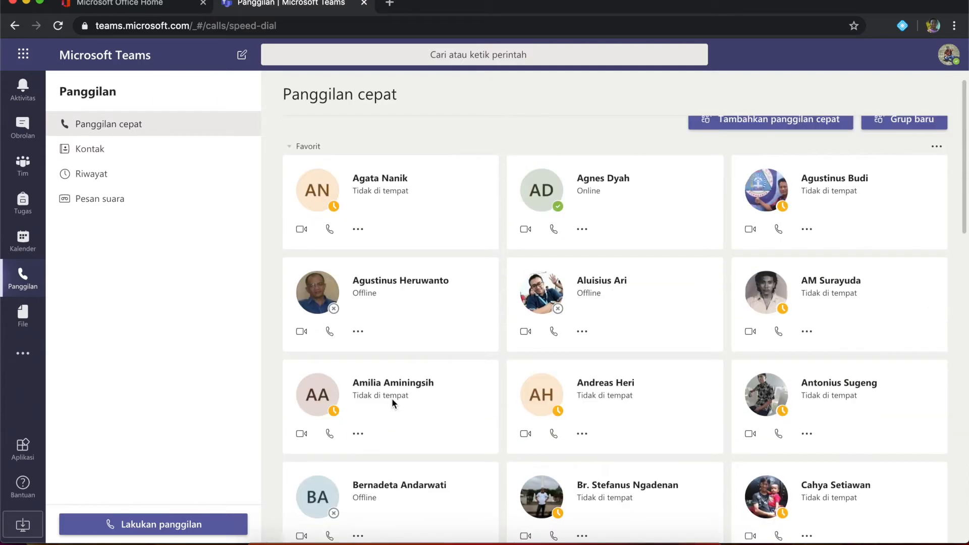
scroll(392, 398, up, 1)
click(23, 315)
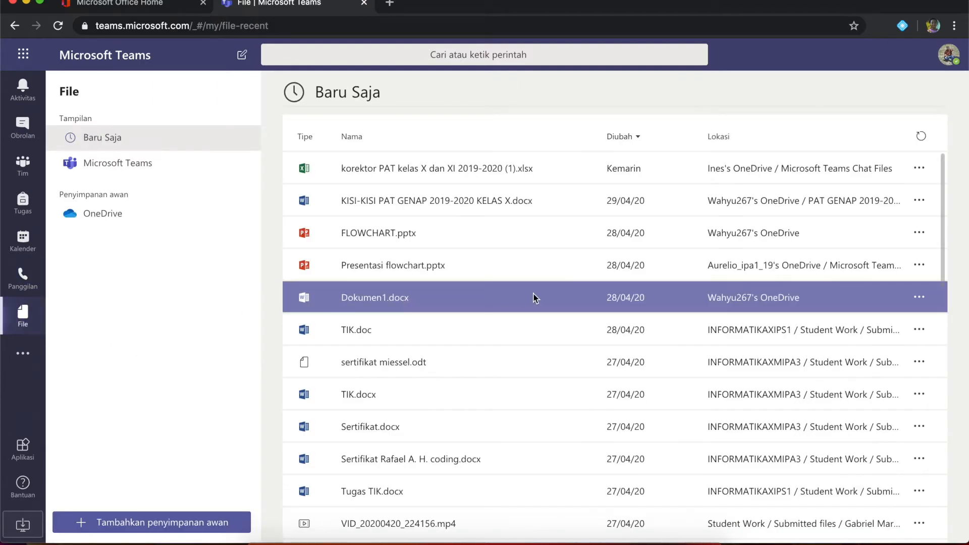
Scroll the recent files, then open the more-apps panel and the full app store.
scroll(516, 404, down, 2)
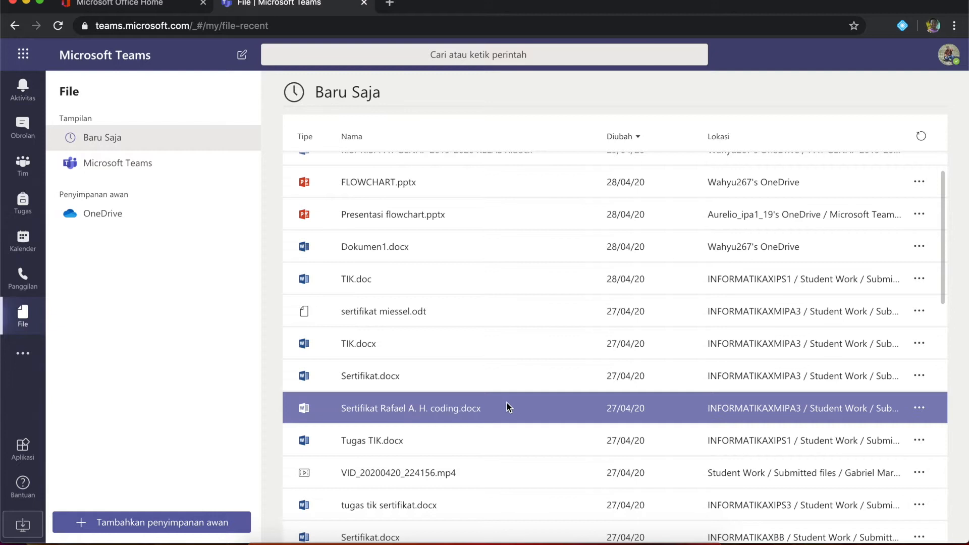
scroll(505, 403, down, 5)
scroll(503, 402, down, 5)
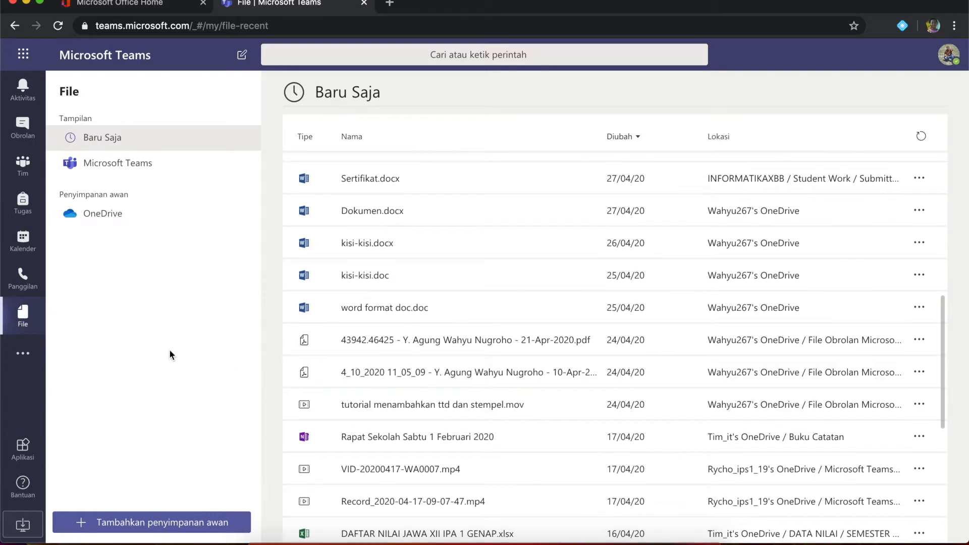
click(21, 356)
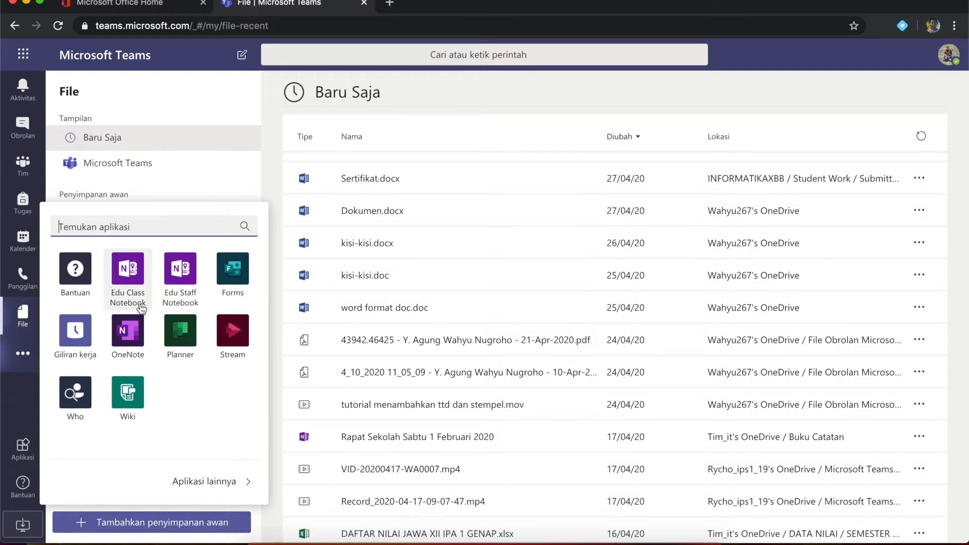
click(202, 481)
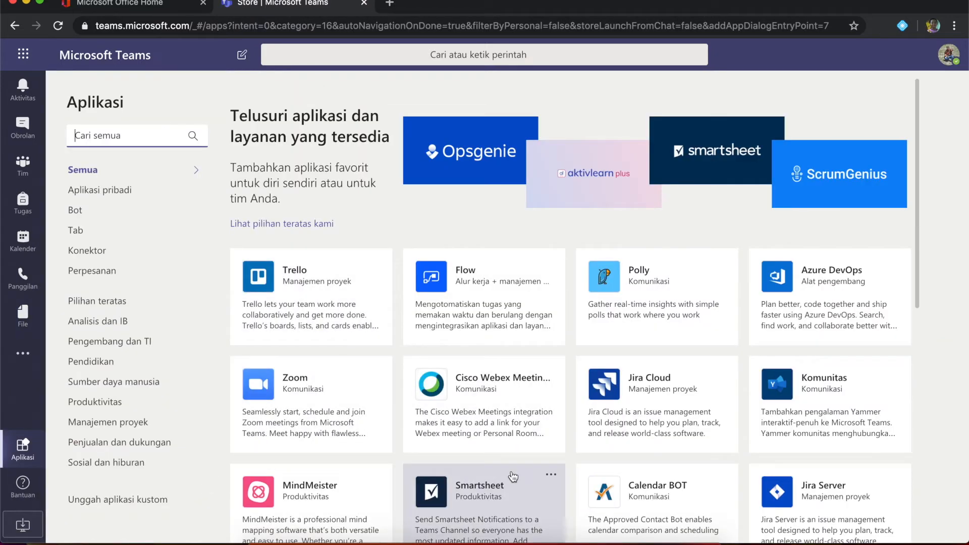
Scroll through the app store catalogue past apps like Asana, GitHub and Evernote.
scroll(513, 475, down, 2)
scroll(511, 474, down, 4)
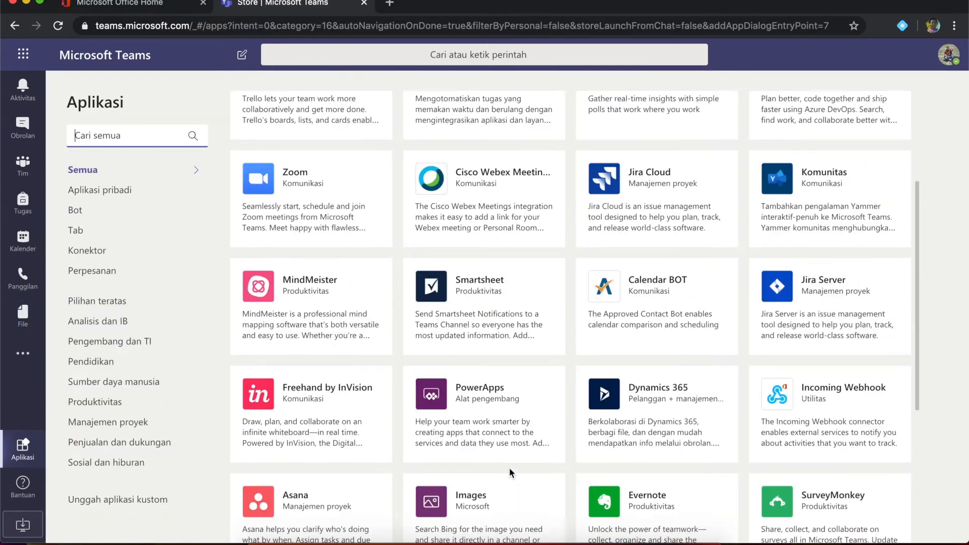
scroll(509, 472, down, 8)
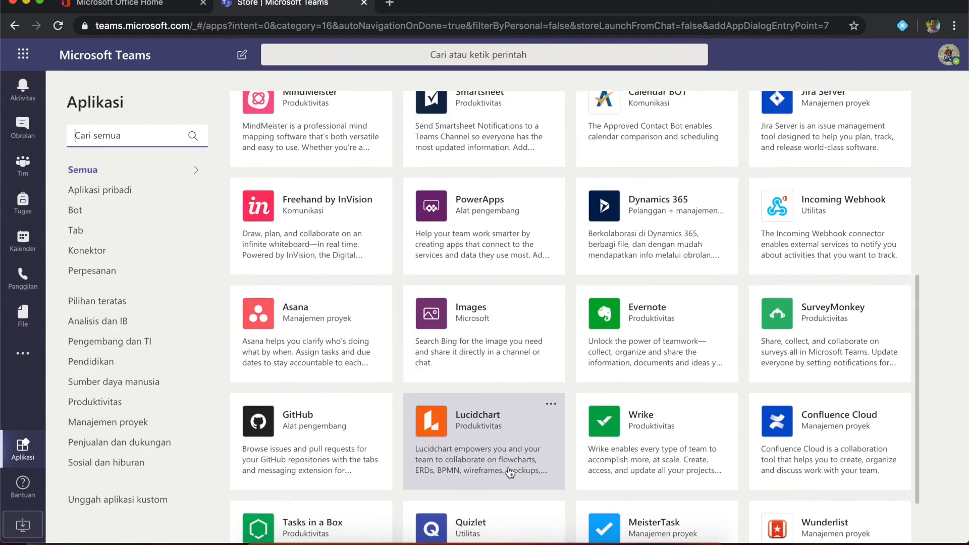
scroll(510, 473, down, 1)
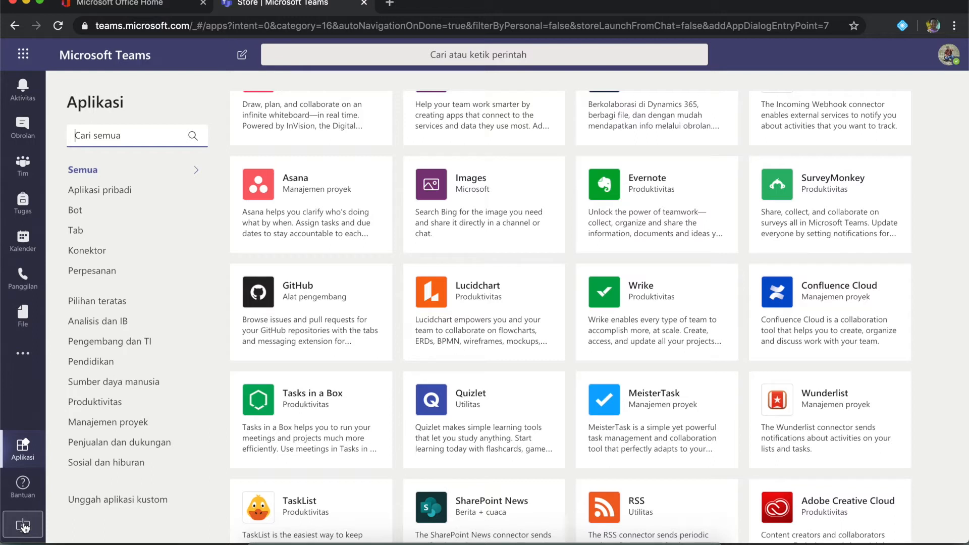
click(24, 526)
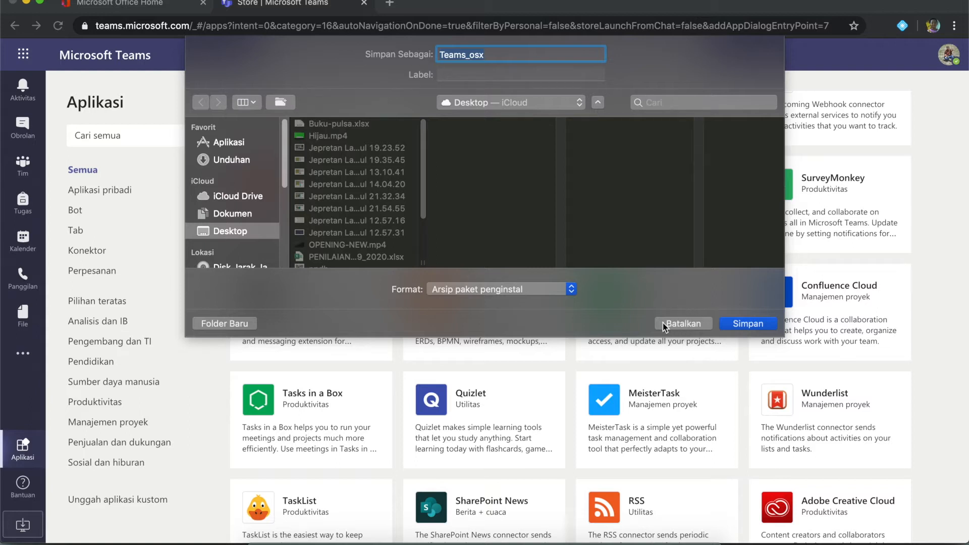
click(689, 326)
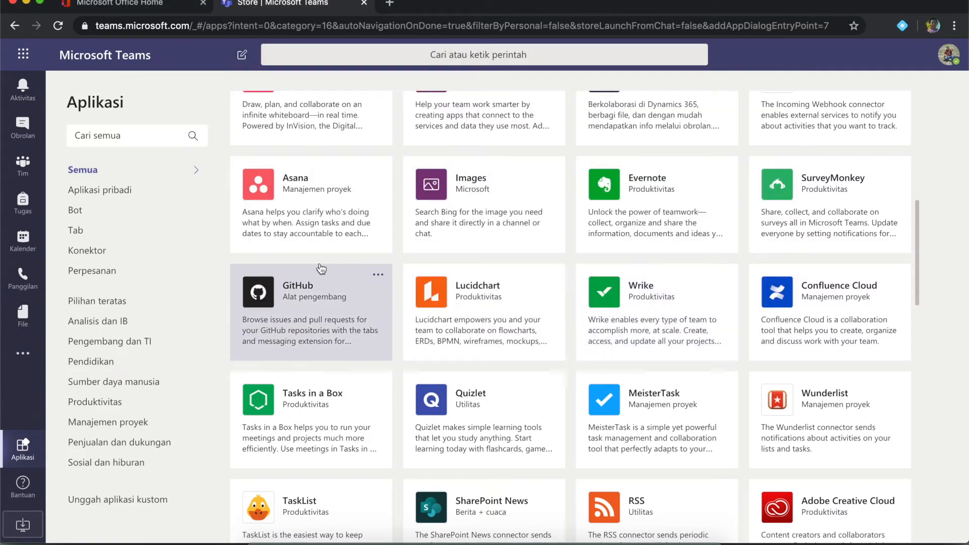
click(950, 54)
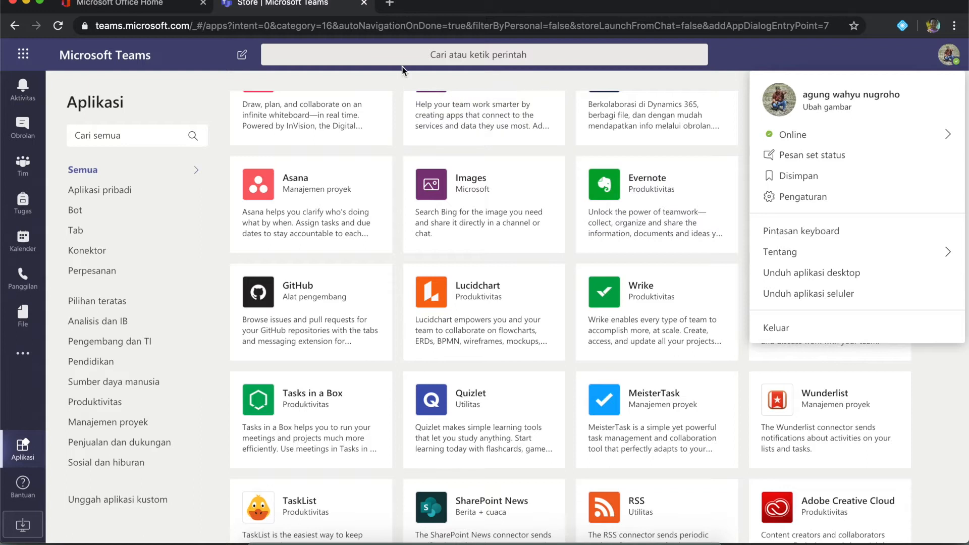
click(808, 55)
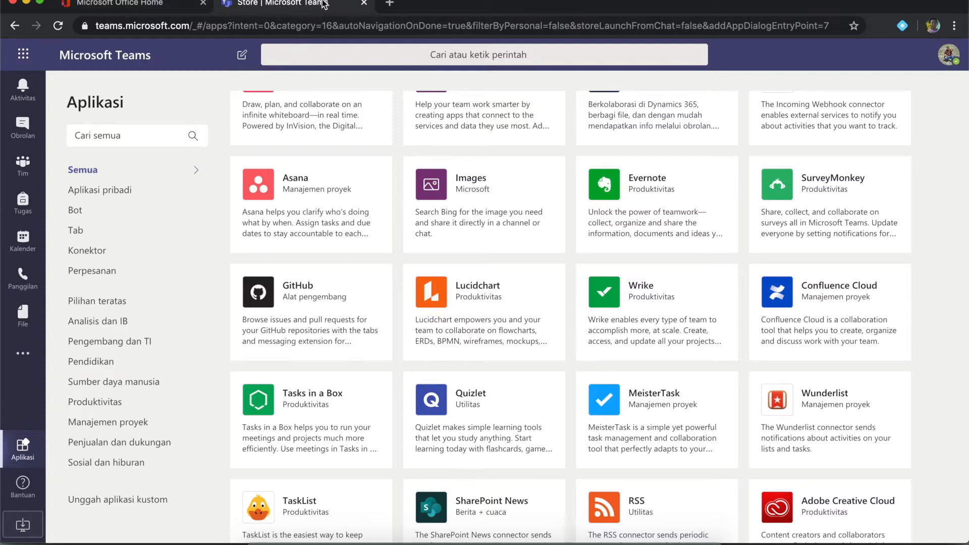
Close the browser Teams tab and sign in to the desktop app with the school account.
click(366, 5)
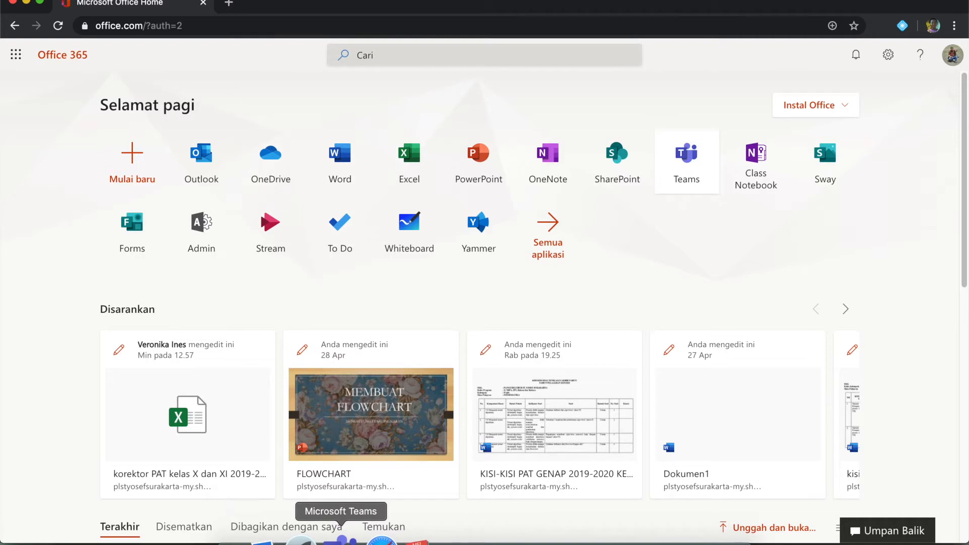
click(340, 541)
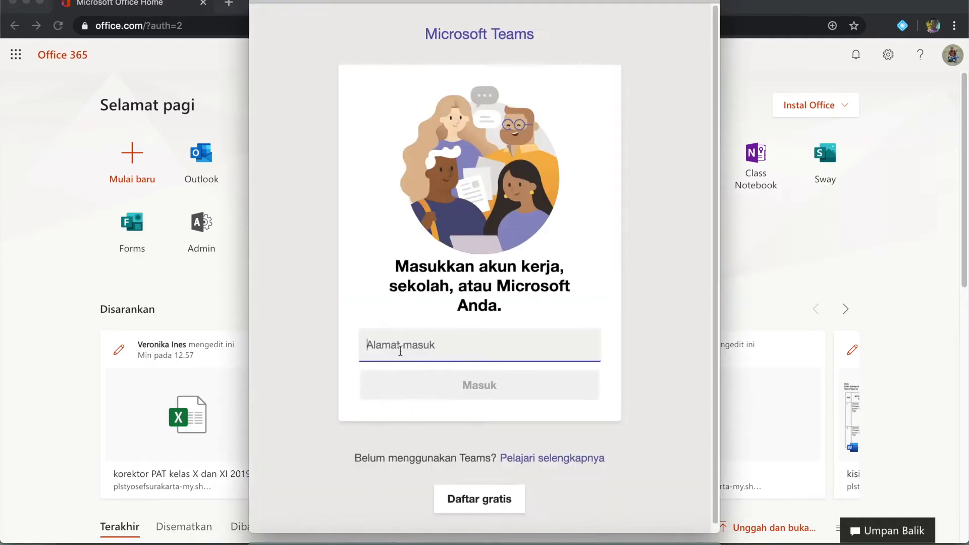
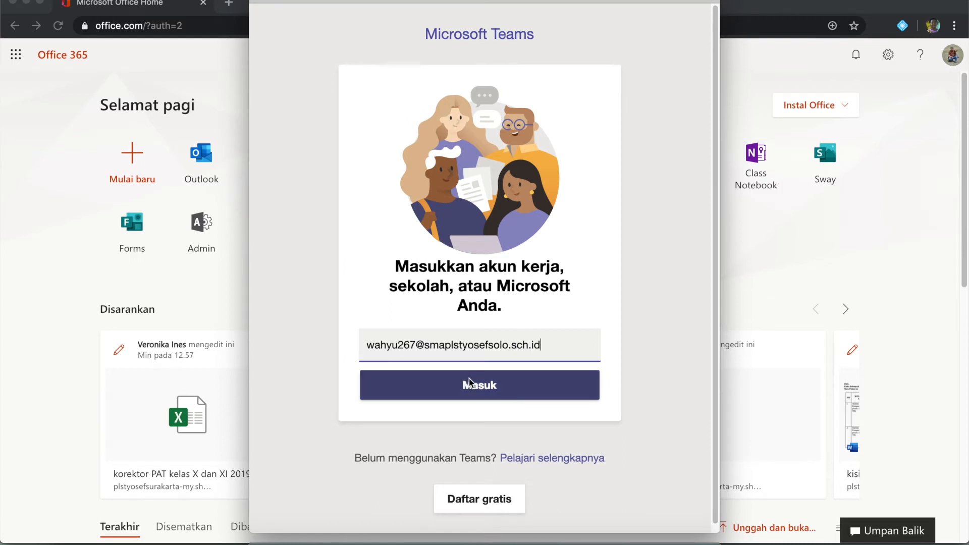
click(470, 387)
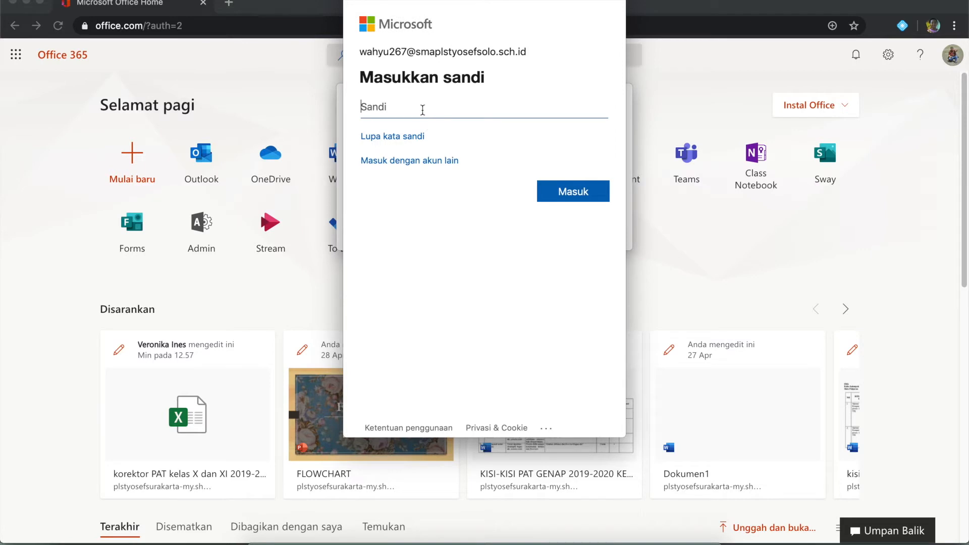
text(•••••••••••••)
click(569, 191)
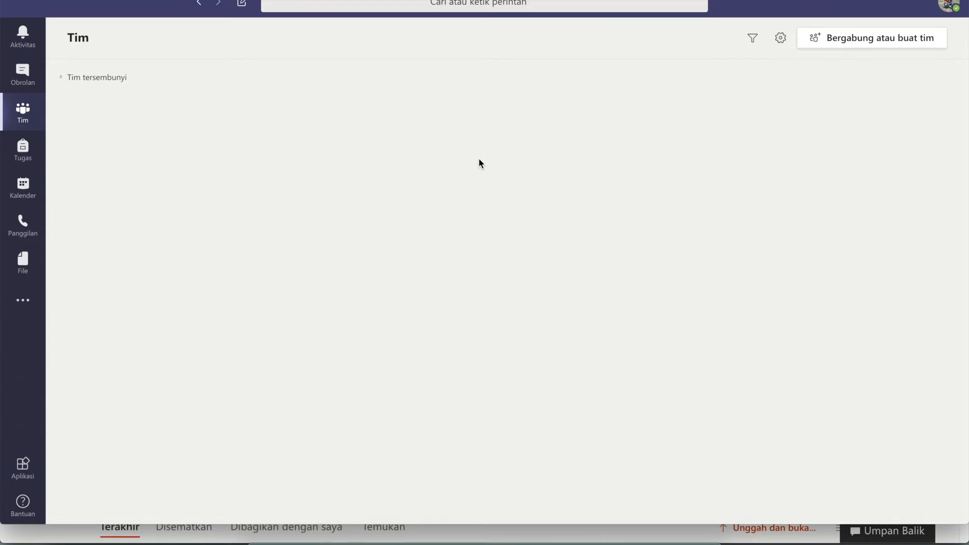
From the Teams page, choose to join or create a team and start a new one.
click(20, 114)
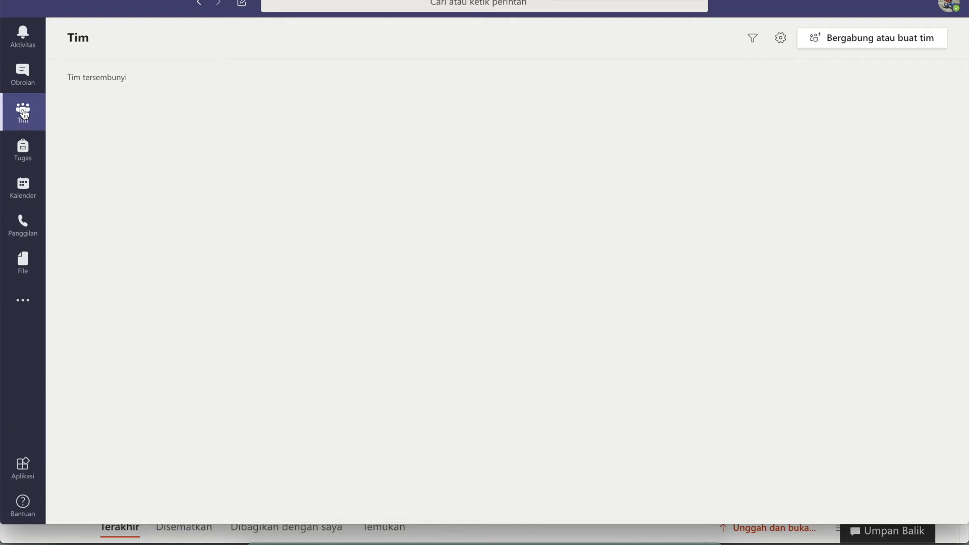
click(22, 76)
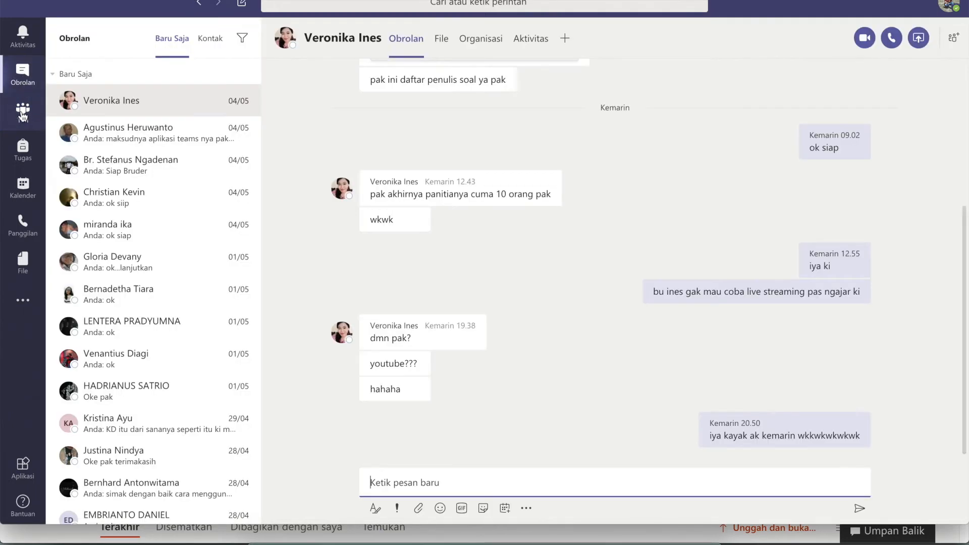
click(22, 112)
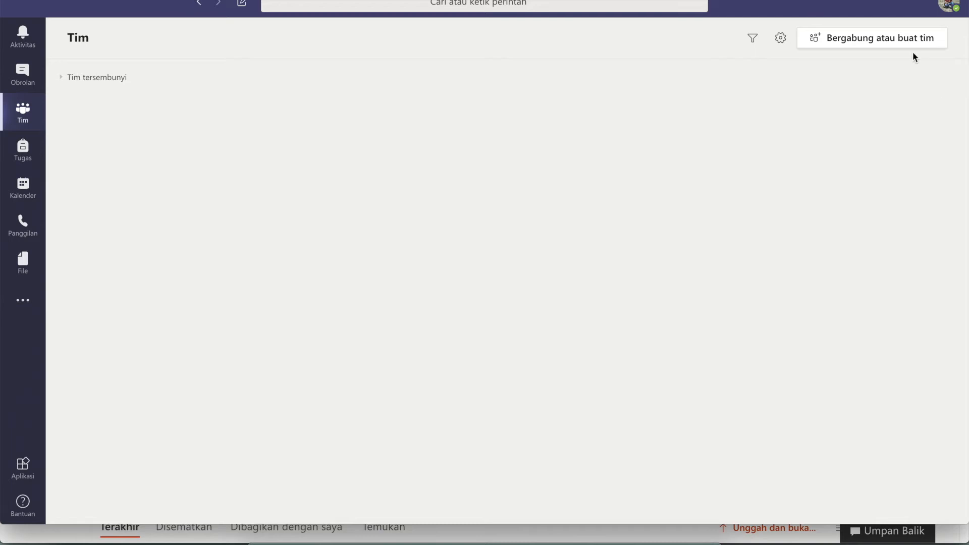
click(864, 40)
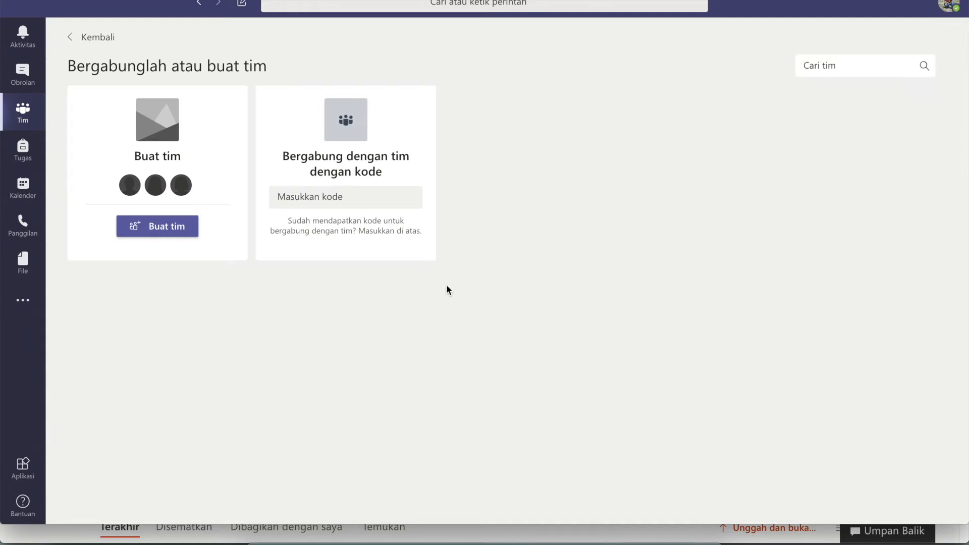
click(167, 227)
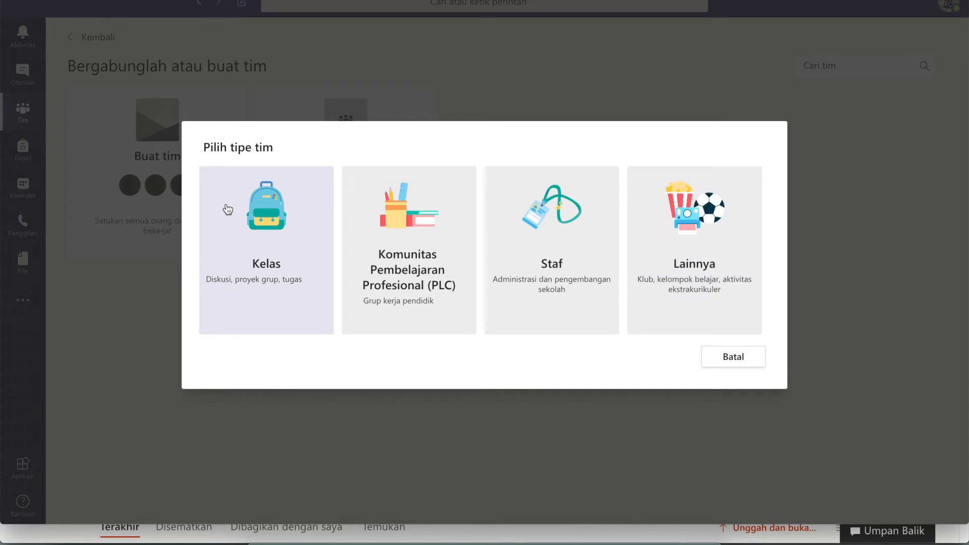
Create a Kelas team named 'KELAS 267' with description 'RUANG BELAJAR 267'.
click(274, 271)
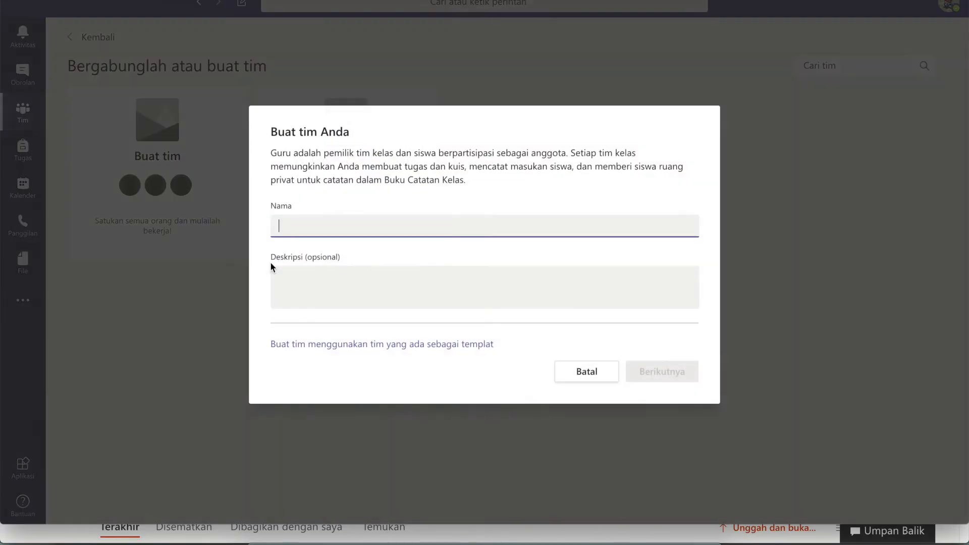
text(KELAS2)
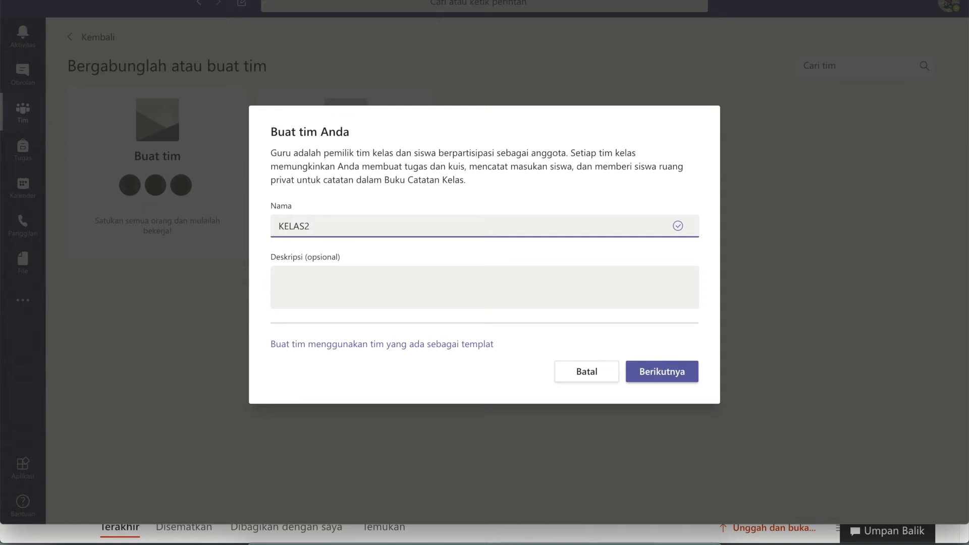
key(BackSpace)
text(267)
click(316, 281)
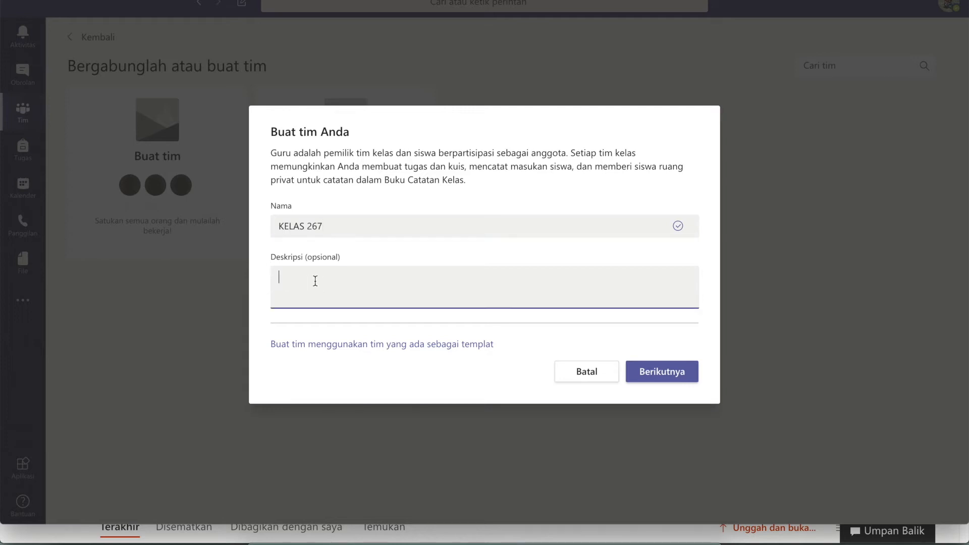
text(RUANG BELAJAR 267)
click(657, 374)
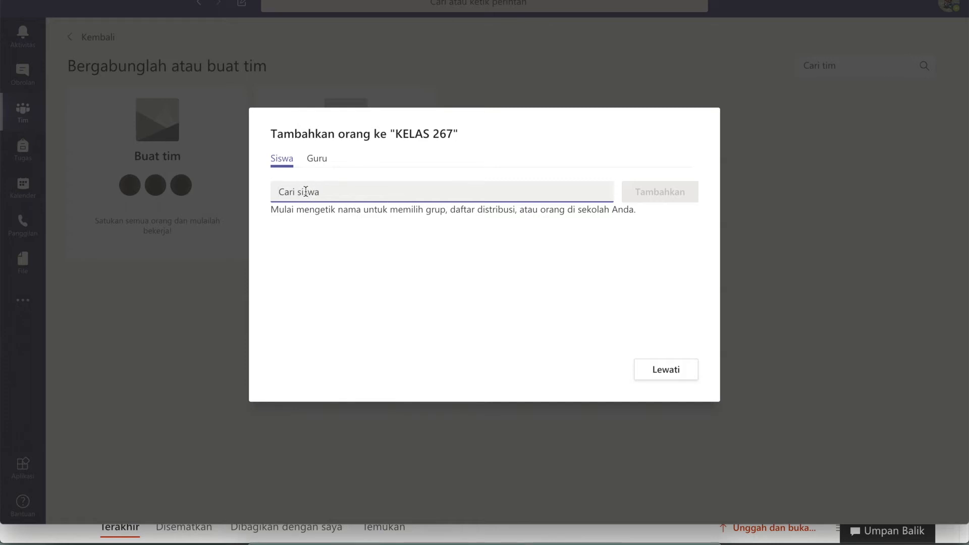
Search for and select peserta didik 1 and peserta didik 2 in the Siswa field.
text(PES)
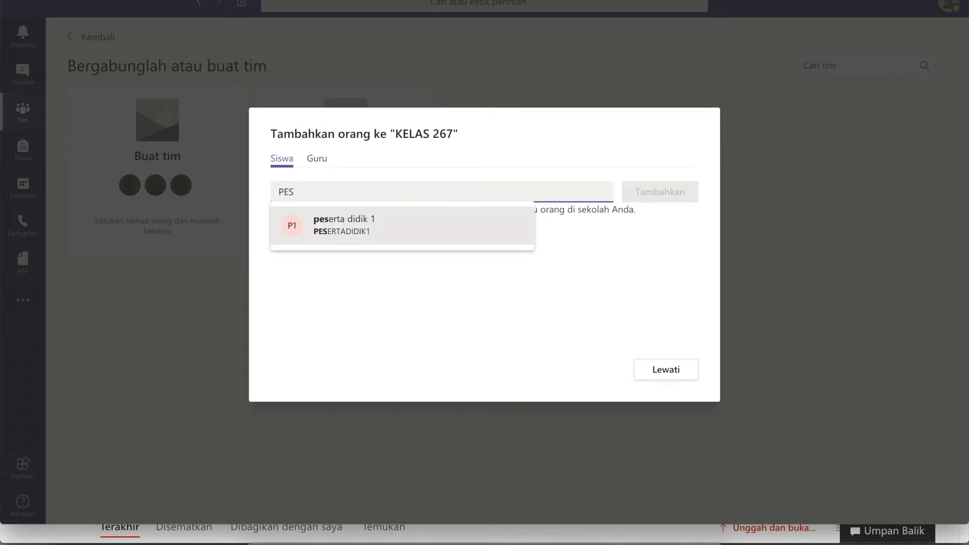
click(366, 232)
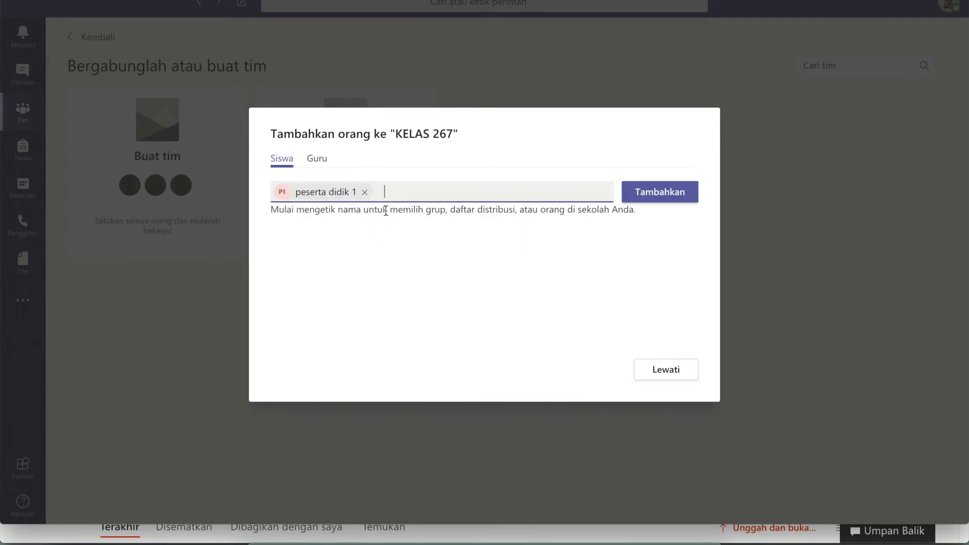
text(PES)
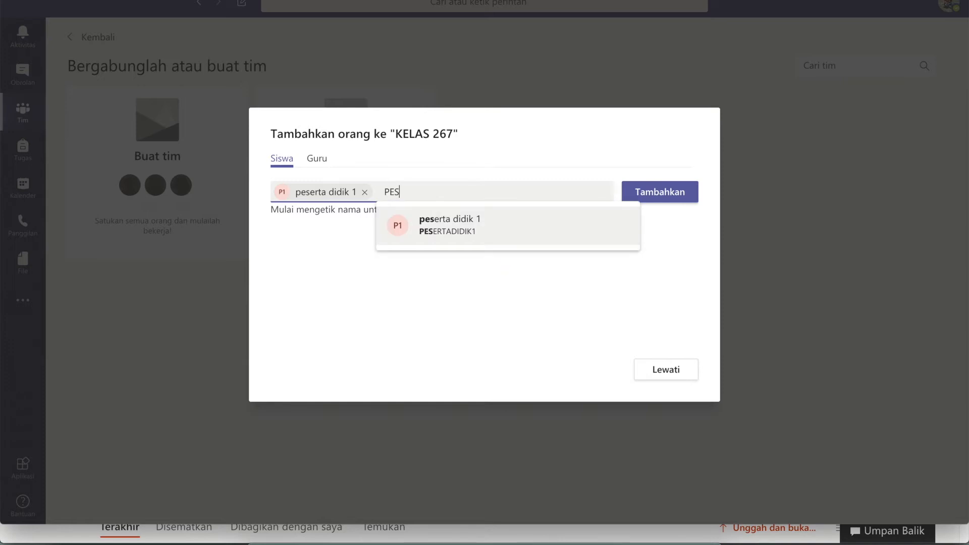
text(ERT)
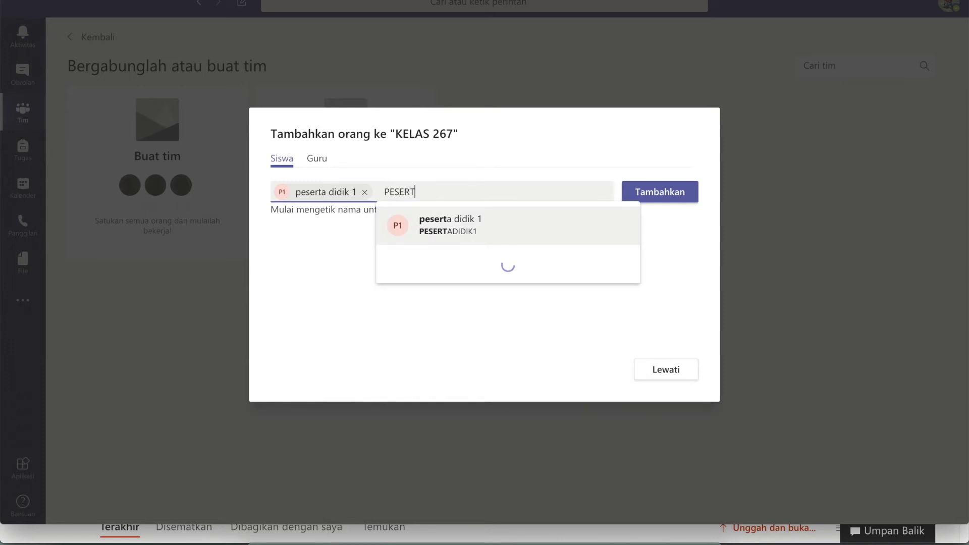
text(S)
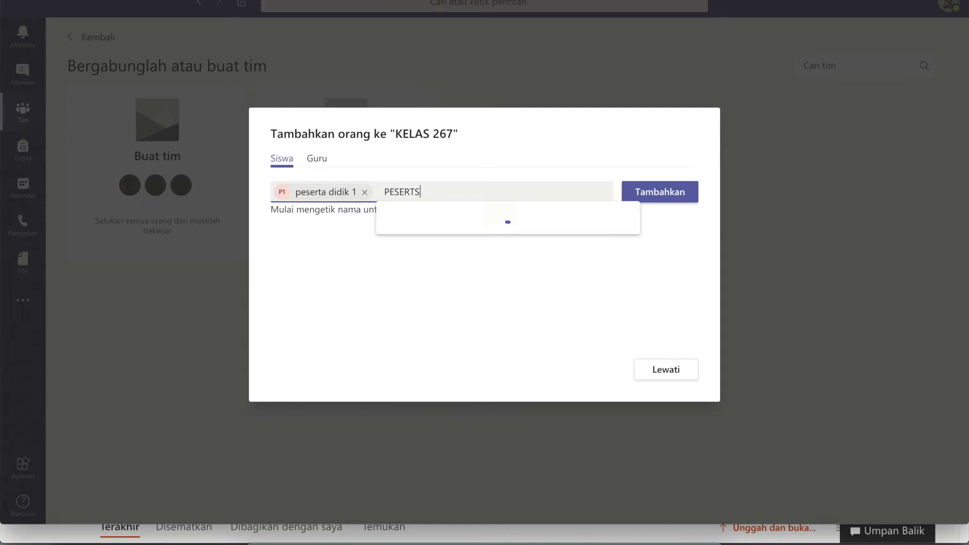
key(BackSpace)
text(A)
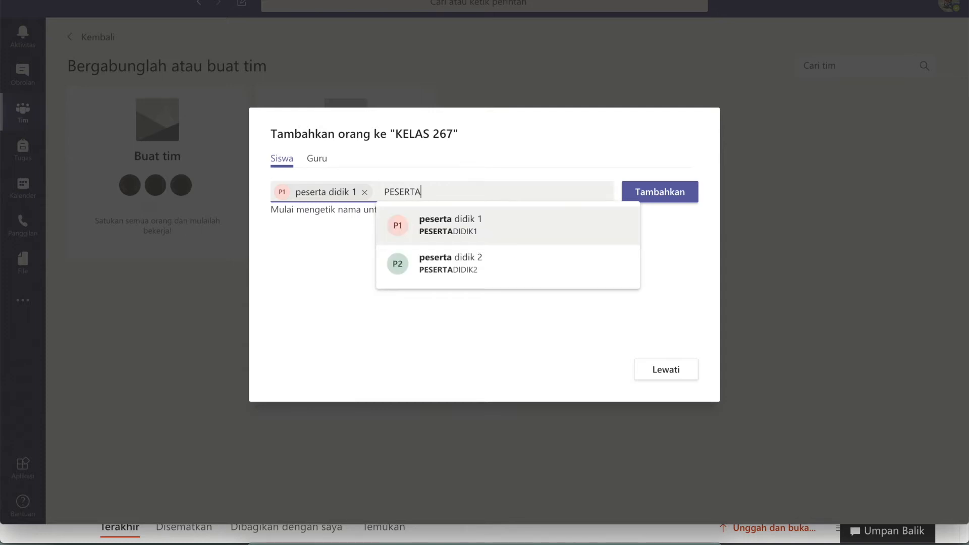
click(447, 266)
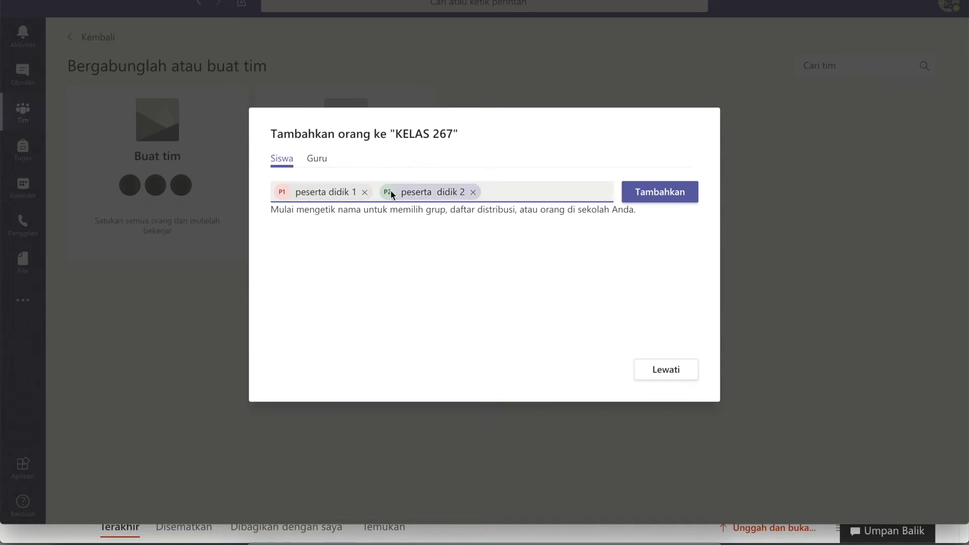
Dismiss the profile card, add both students, and finish to open the class.
mouse_move(347, 197)
click(591, 195)
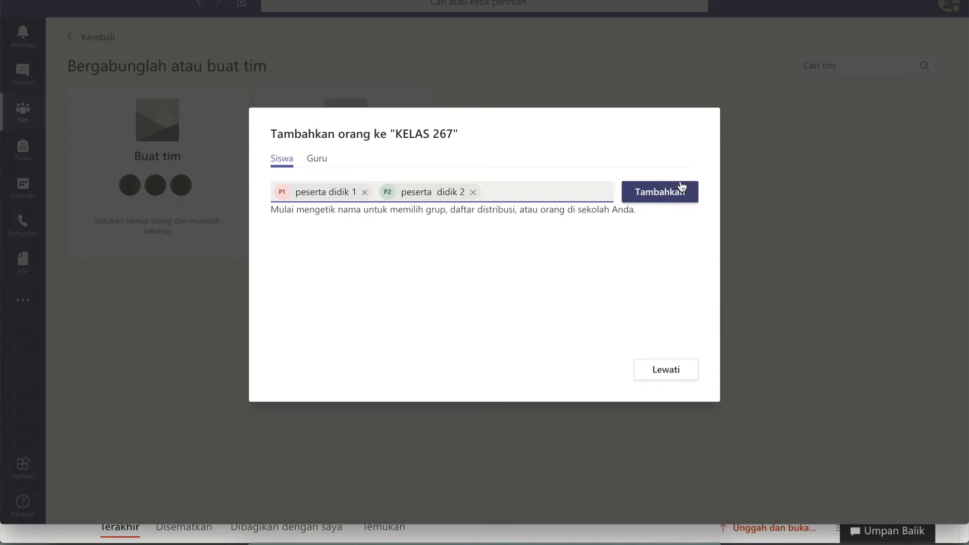
click(654, 194)
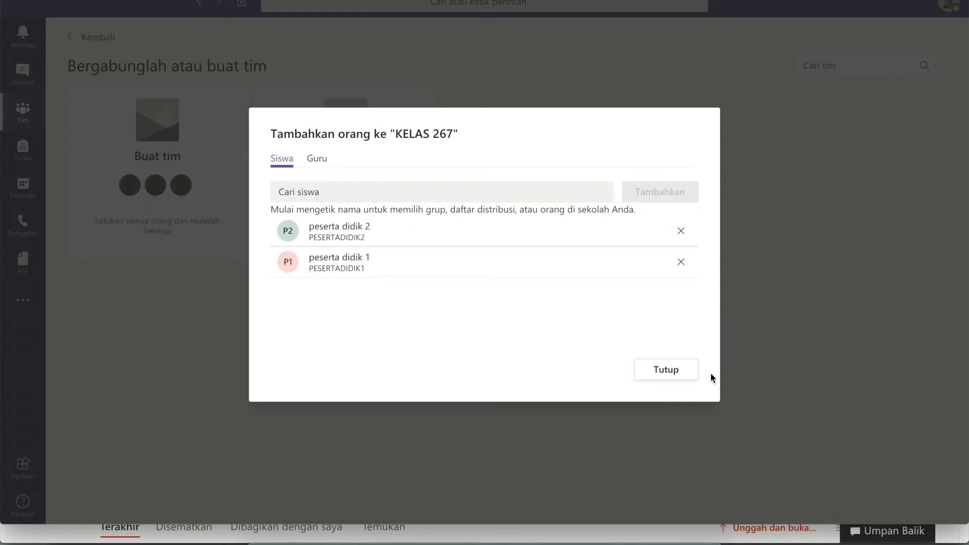
click(666, 372)
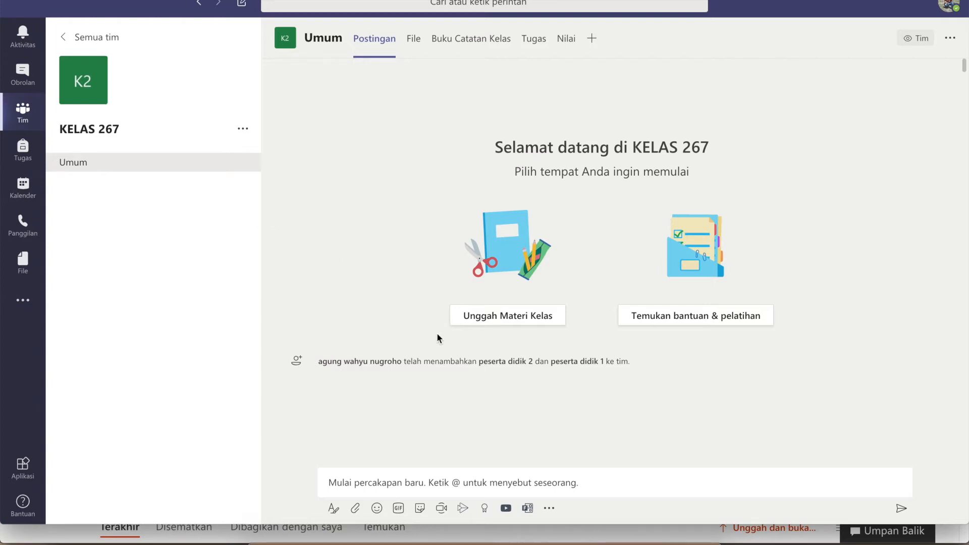
Choose the orange theatre-masks tile as KELAS 267's class avatar in class details and save with Perbarui.
mouse_move(66, 61)
click(97, 91)
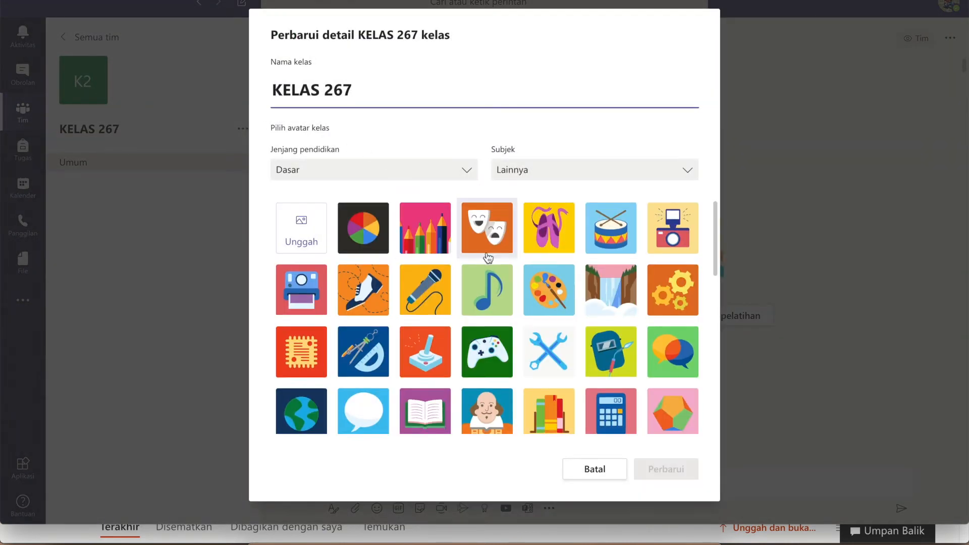
scroll(495, 360, down, 2)
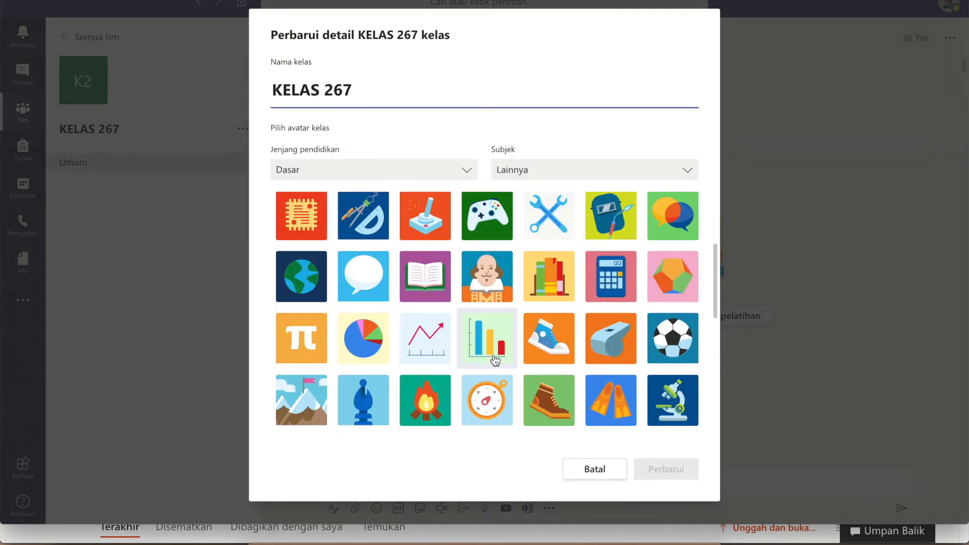
scroll(495, 360, down, 2)
scroll(494, 359, down, 2)
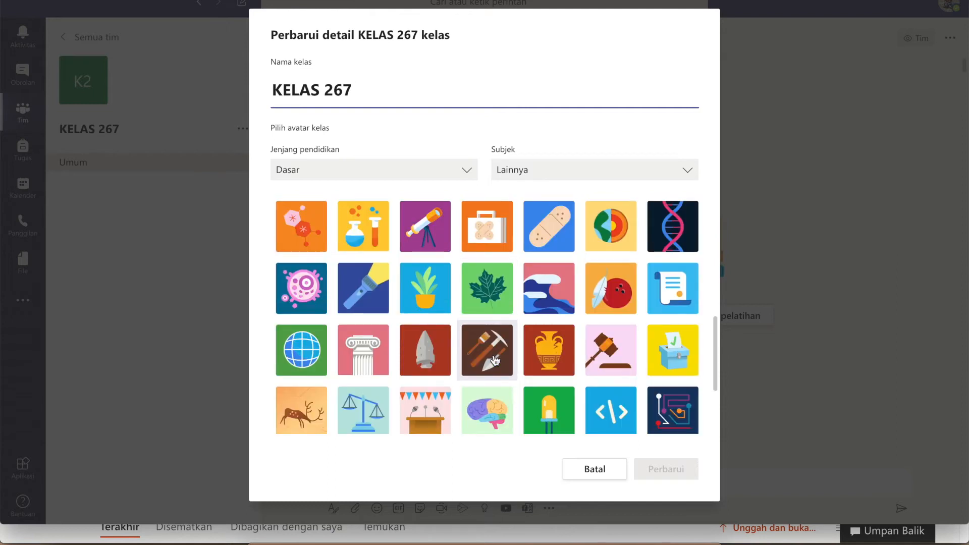
scroll(495, 359, down, 1)
scroll(494, 360, down, 3)
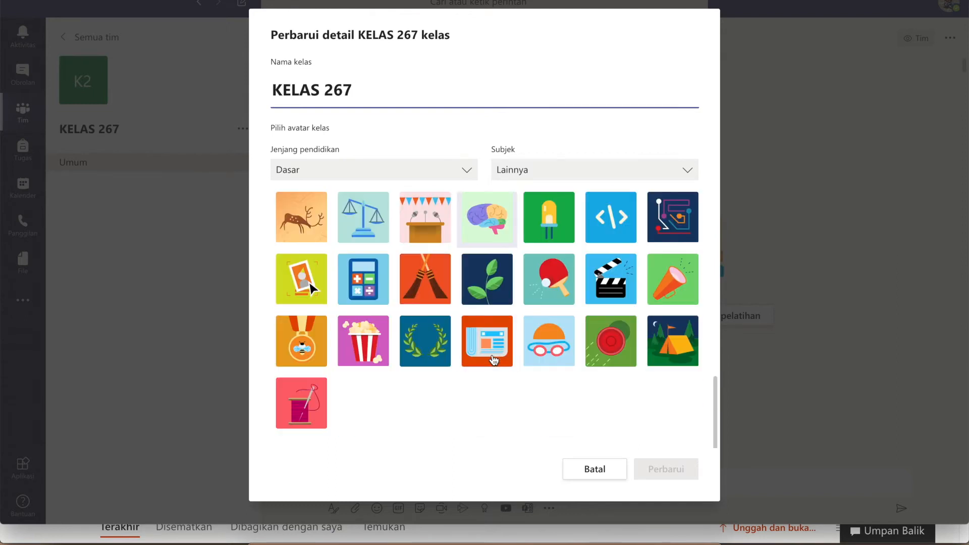
scroll(494, 360, up, 10)
scroll(494, 360, up, 1)
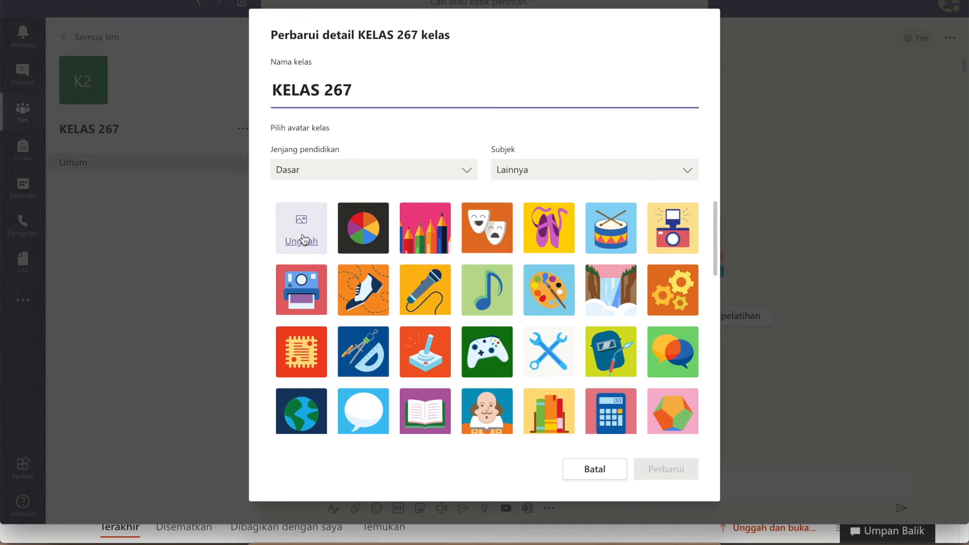
click(493, 233)
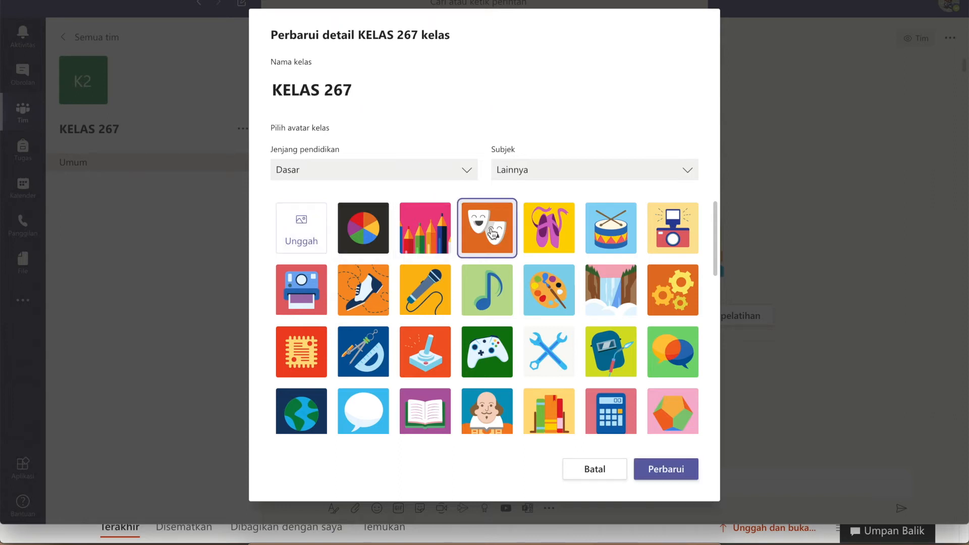
click(678, 466)
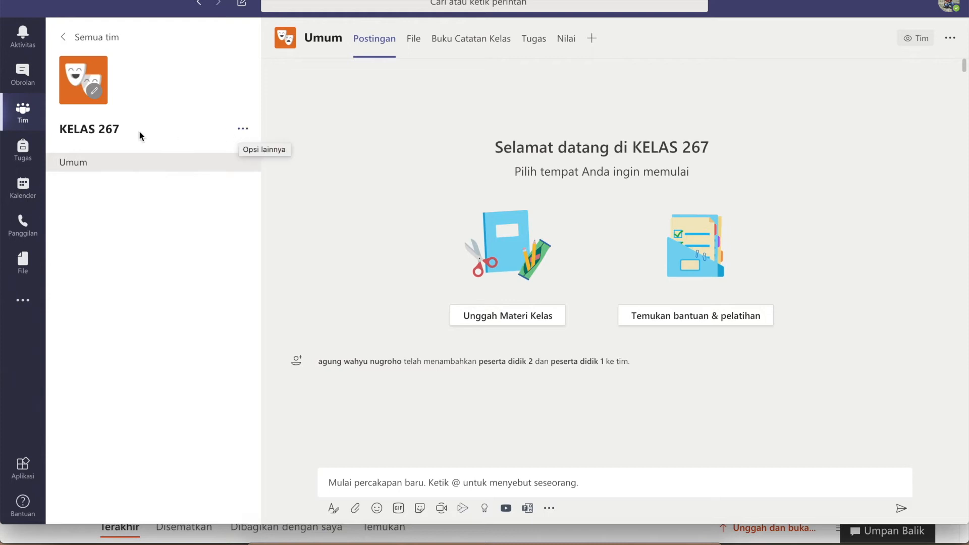
Open Kelola tim for KELAS 267, review the owner and two students, then show the Saluran list.
click(244, 132)
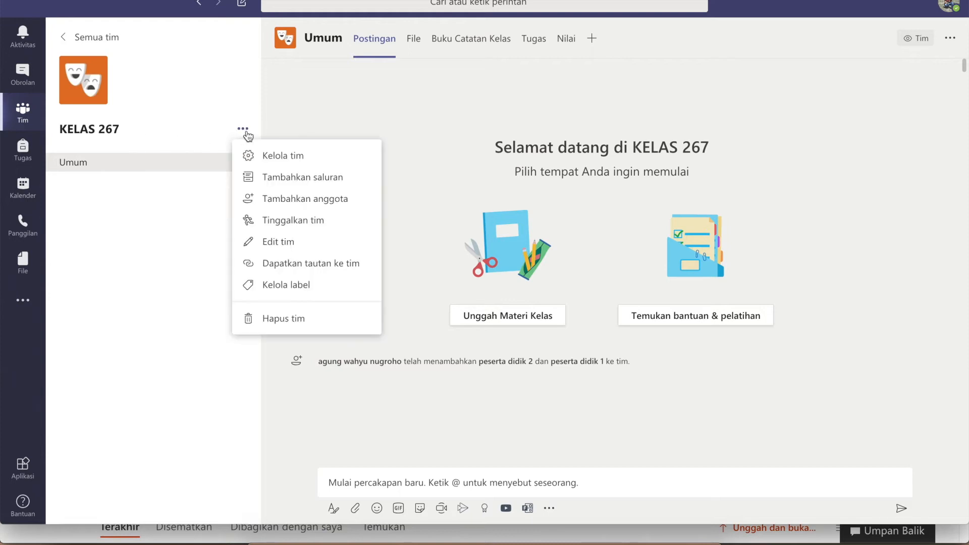
click(261, 158)
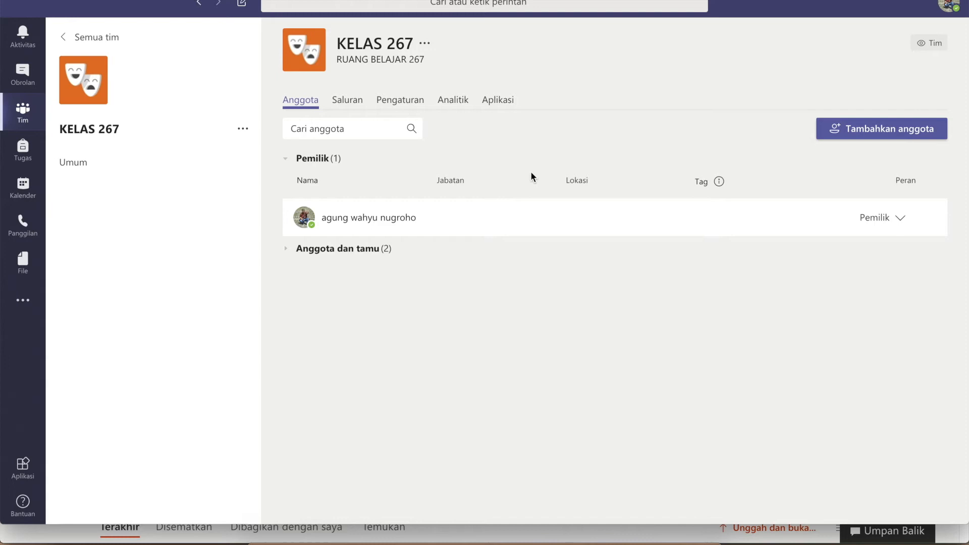
click(288, 253)
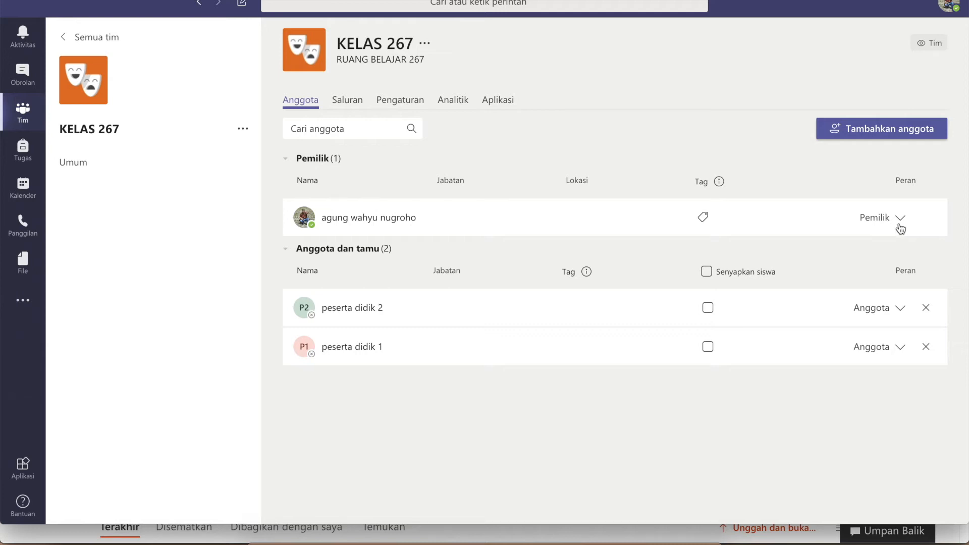
click(355, 309)
click(347, 105)
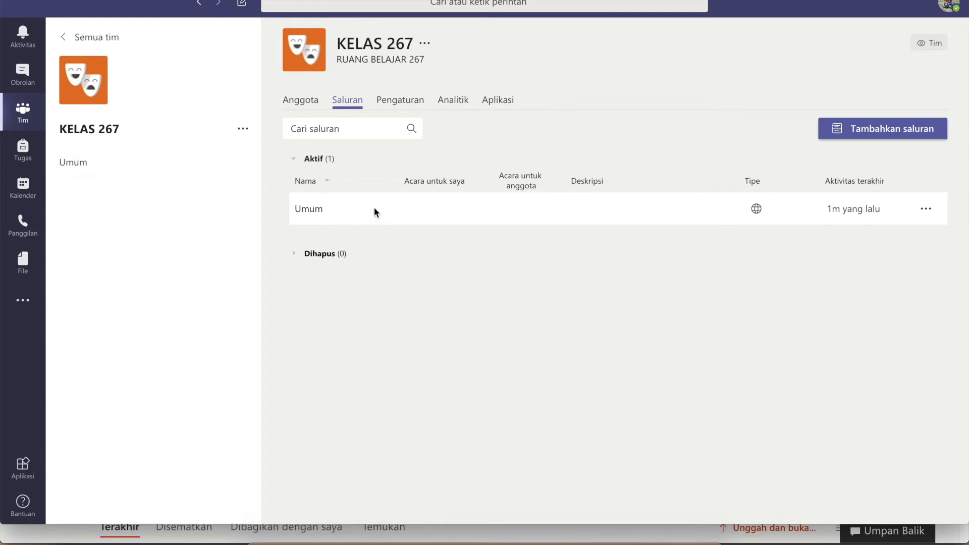
On KELAS 267's Pengaturan tab, expand and review the Tema tim and Izin anggota options.
click(399, 100)
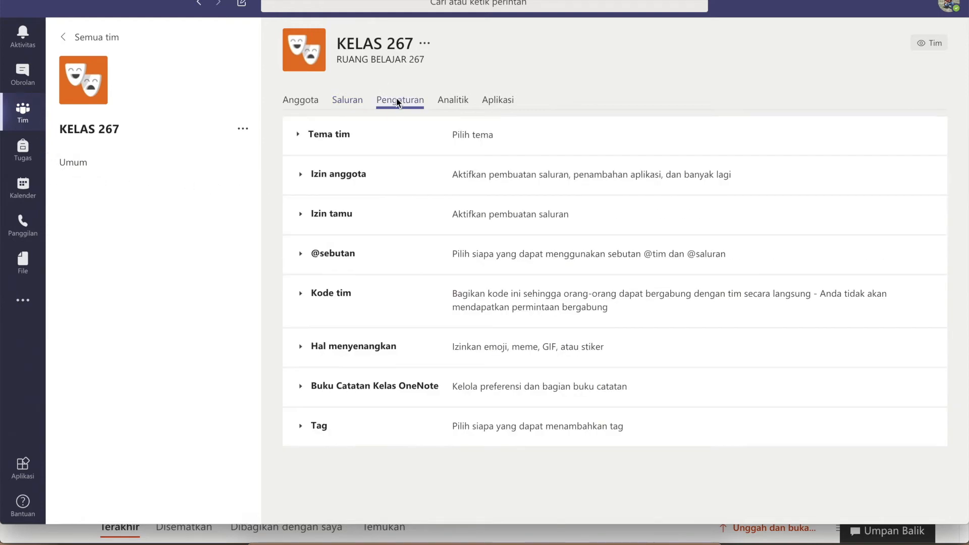
click(299, 135)
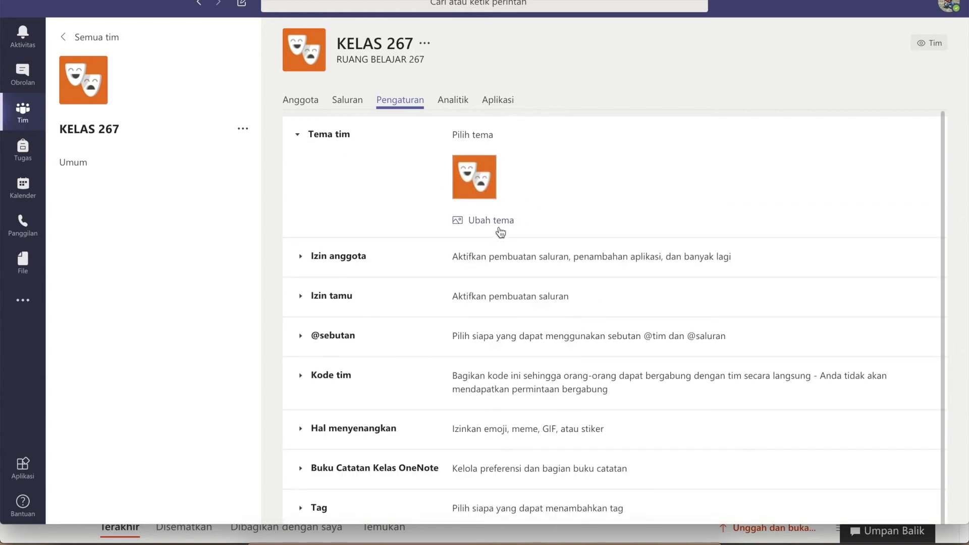
click(301, 257)
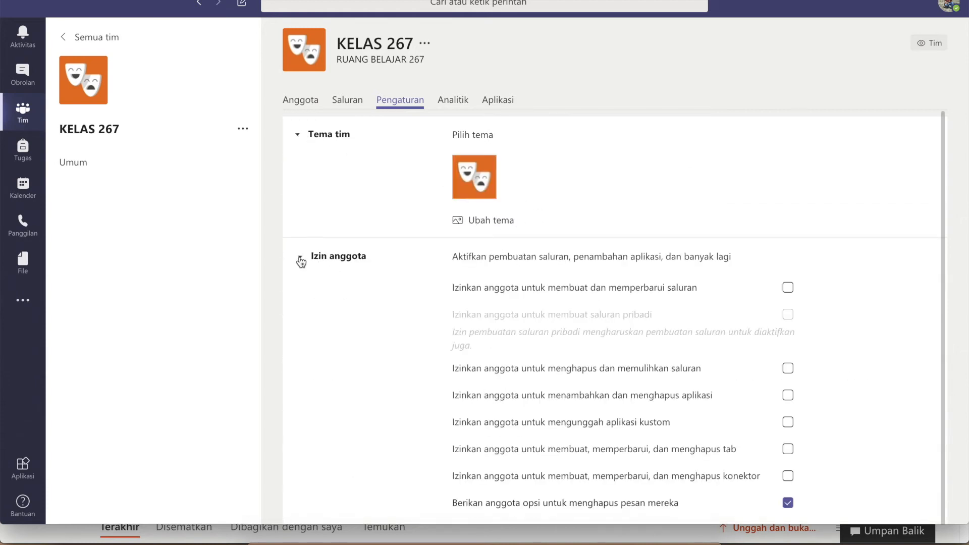
scroll(775, 377, down, 2)
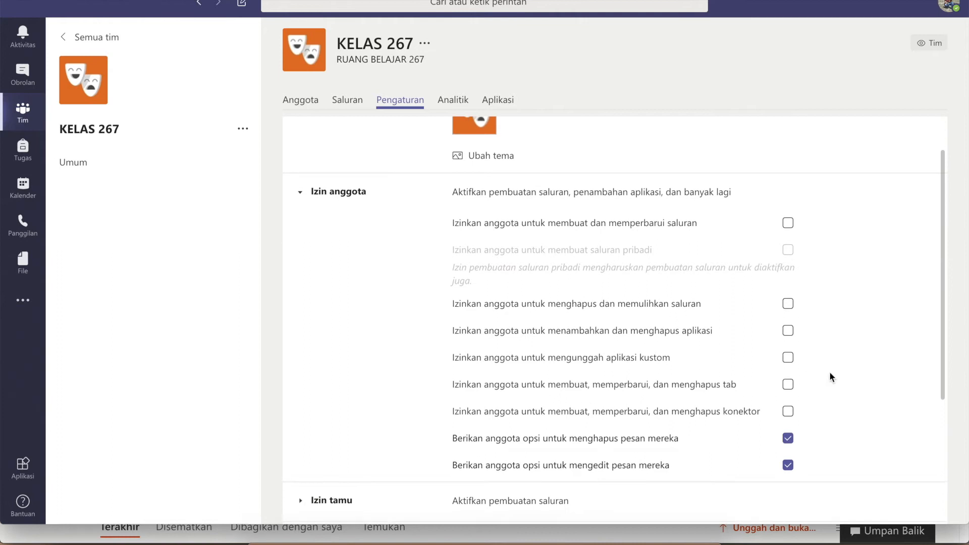
scroll(815, 386, down, 2)
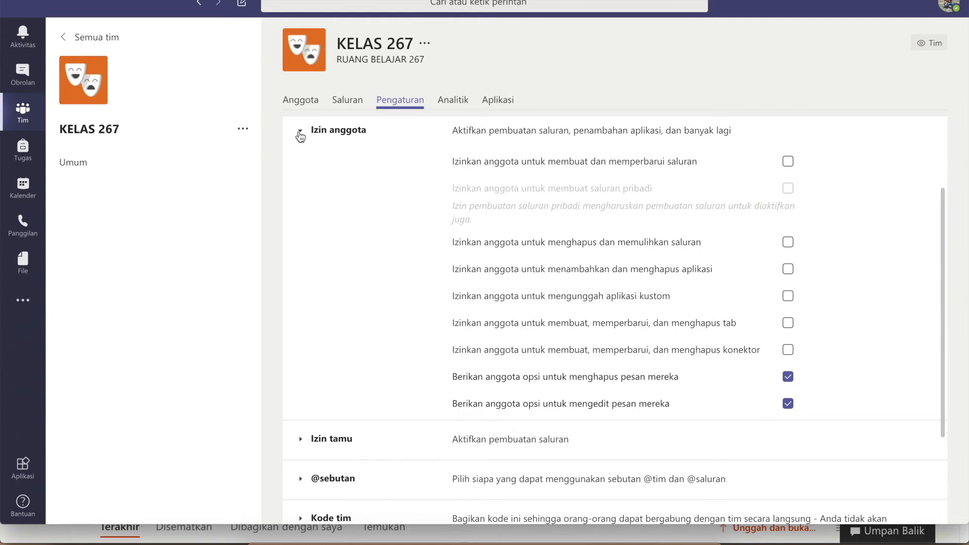
click(300, 136)
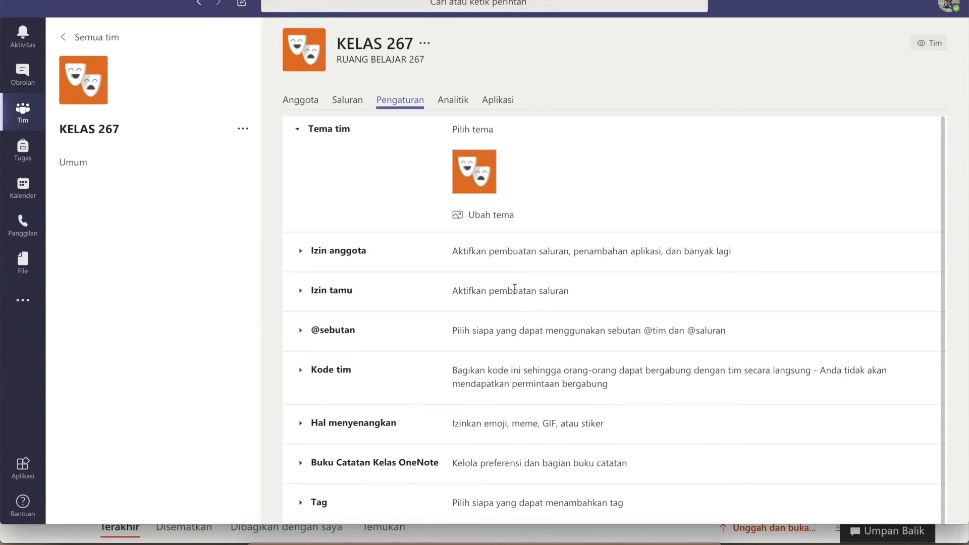
Look over the team's Analitik and Aplikasi tabs and the Umum channel's options menu.
click(457, 107)
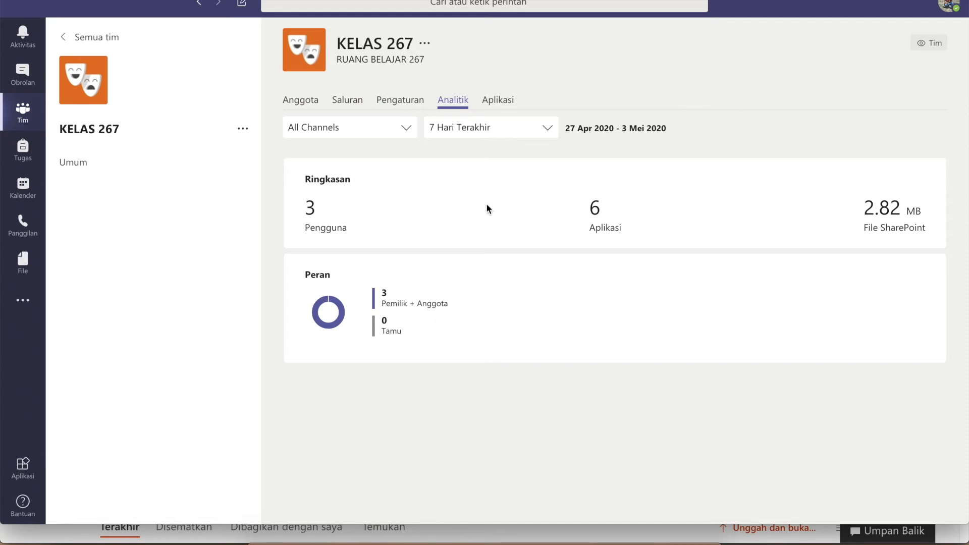
click(498, 106)
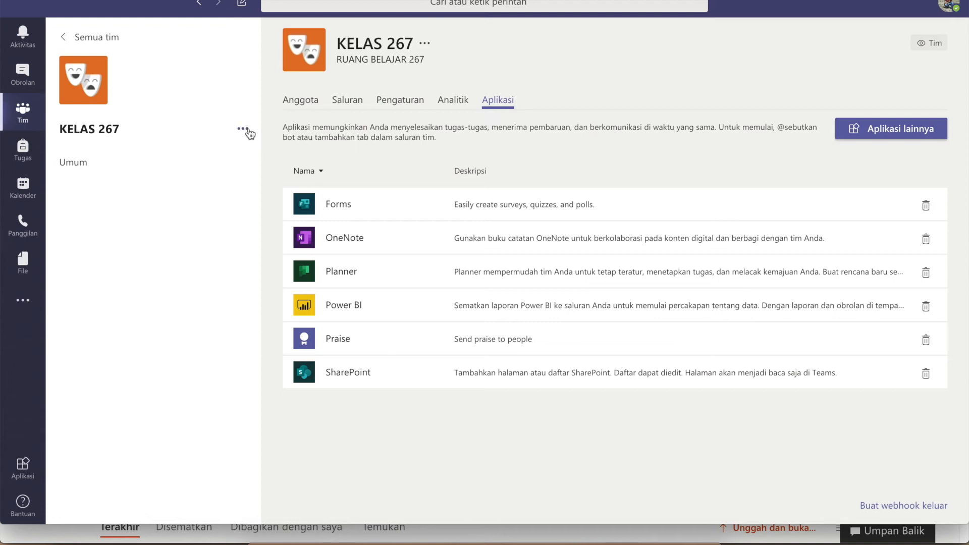
click(243, 164)
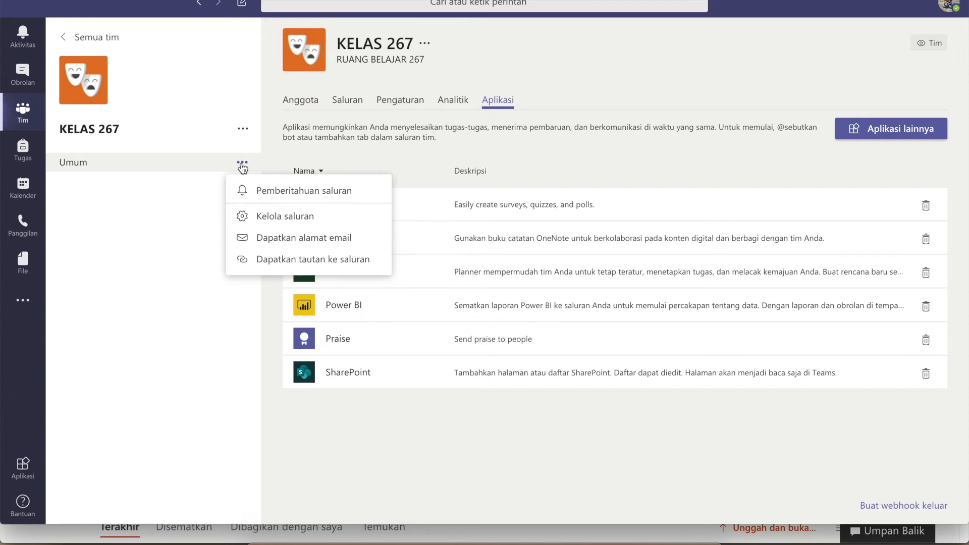
click(184, 110)
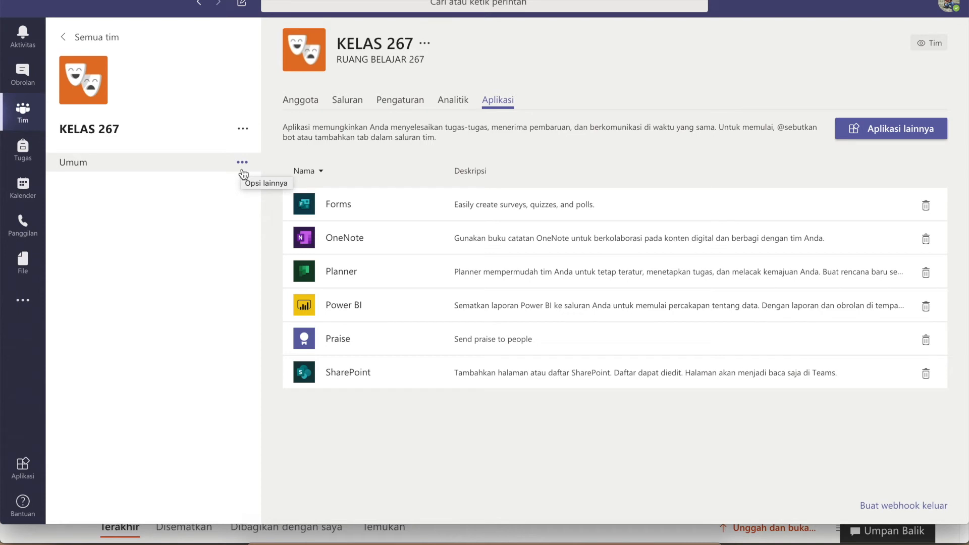
In Umum's Kelola saluran settings, keep posting set to Siapa pun dapat mengirimkan pesan.
click(243, 164)
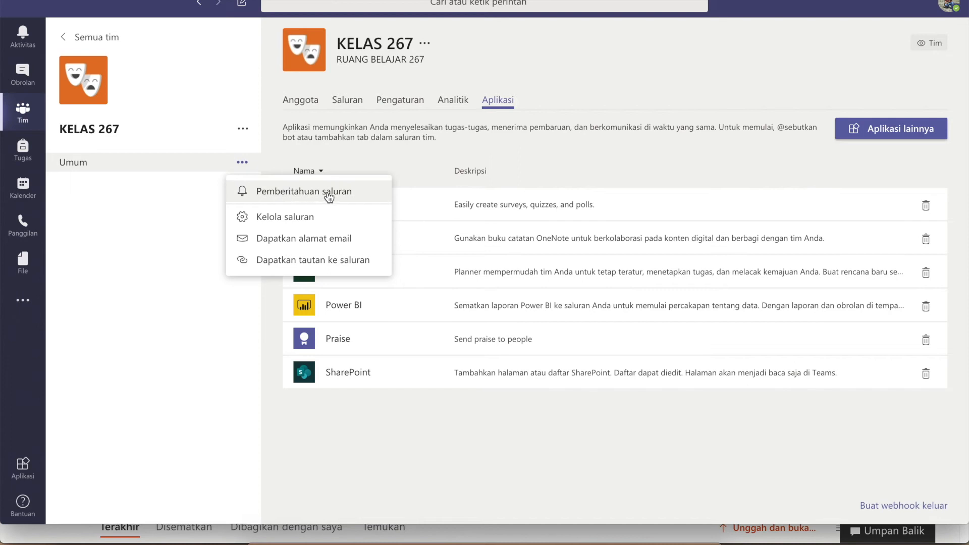
click(268, 220)
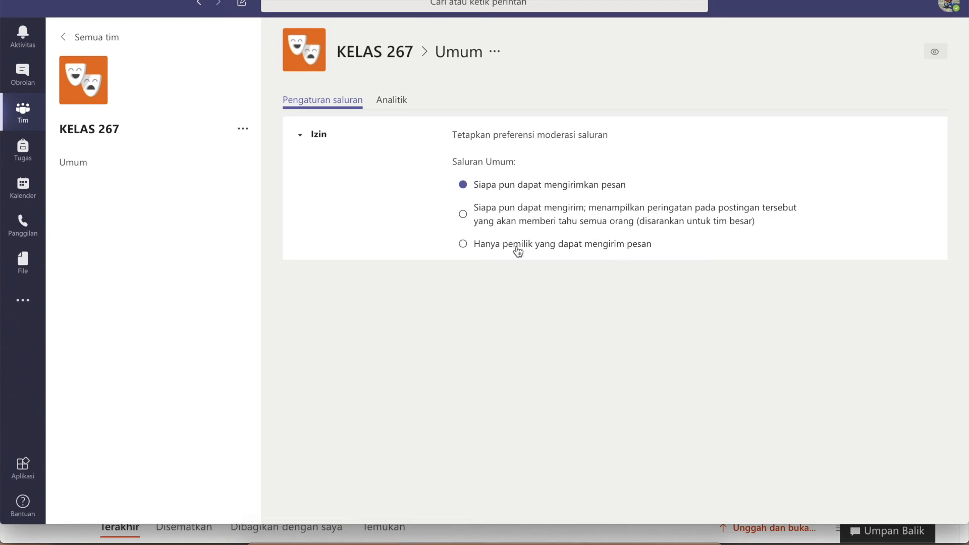
click(463, 245)
click(463, 188)
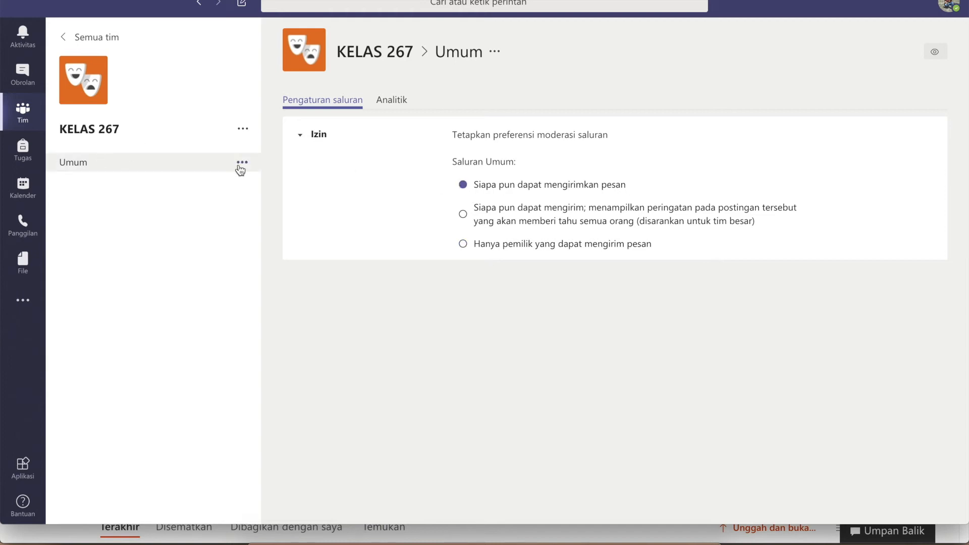
Bring up the KELAS 267 team's options menu.
click(243, 164)
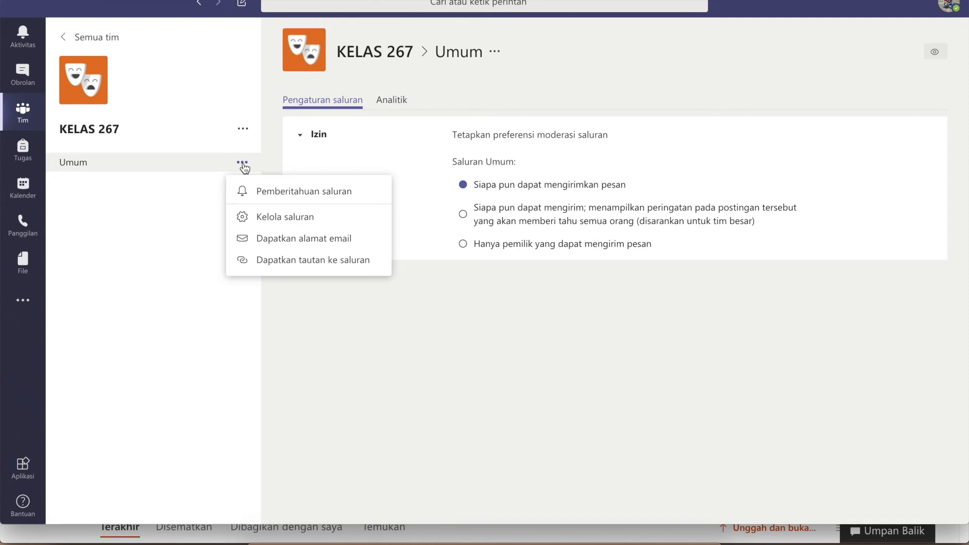
click(243, 133)
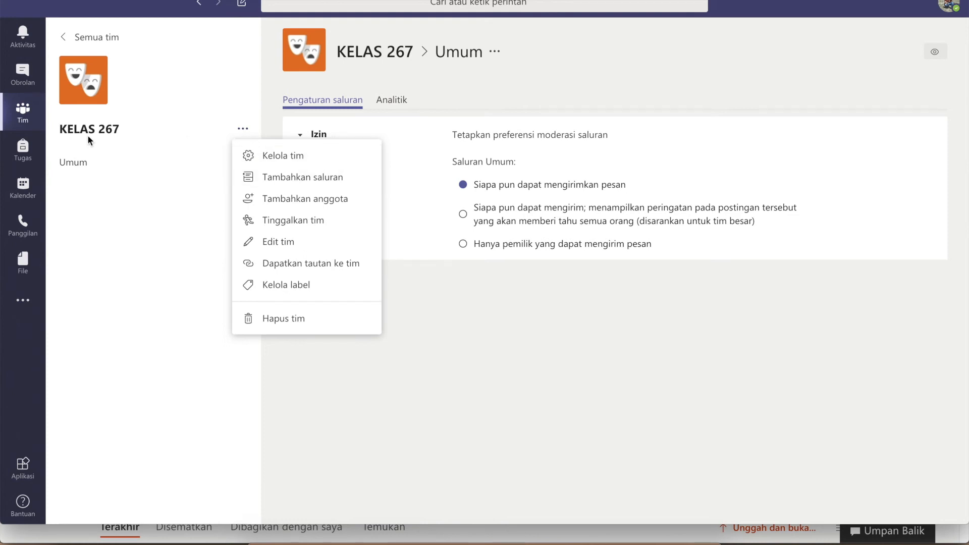
click(162, 144)
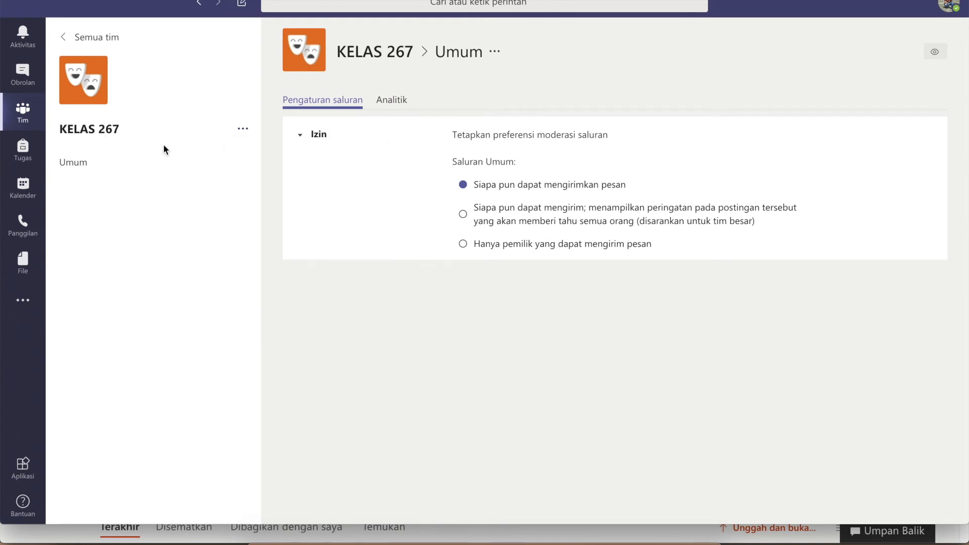
click(244, 132)
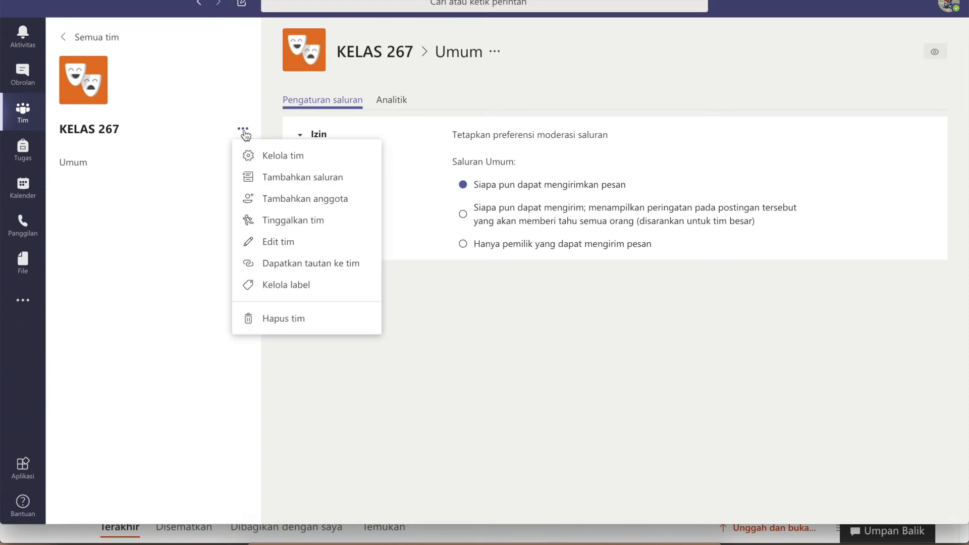
Add a Standar-privacy channel named PELATIHAN 1 to KELAS 267 with Tambahkan.
click(292, 180)
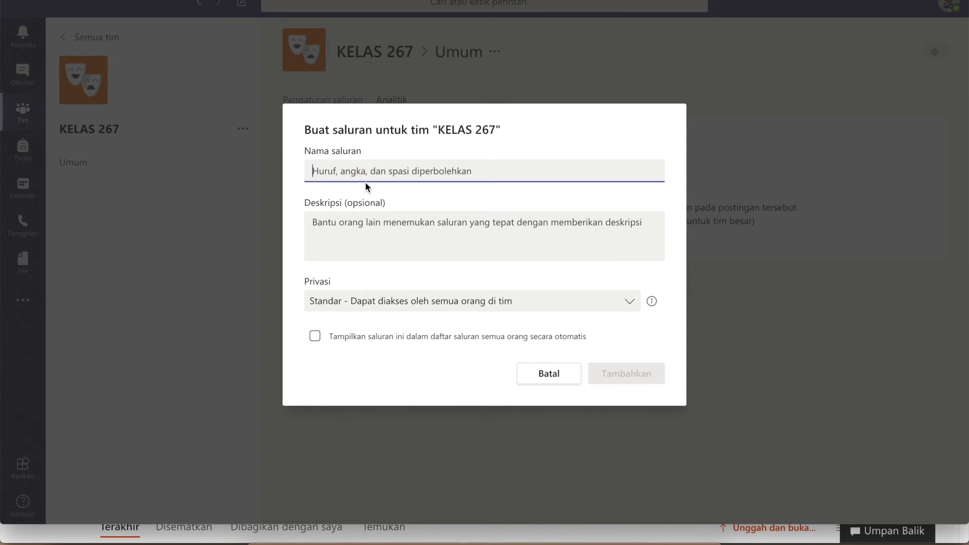
text(PEKA)
key(BackSpace)
key(BackSpace)
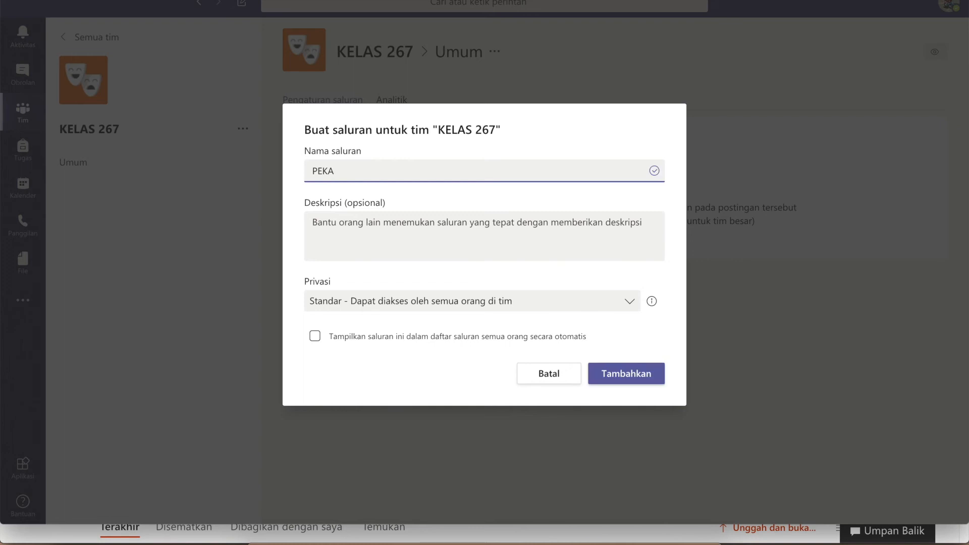
text(LATIHAN 1)
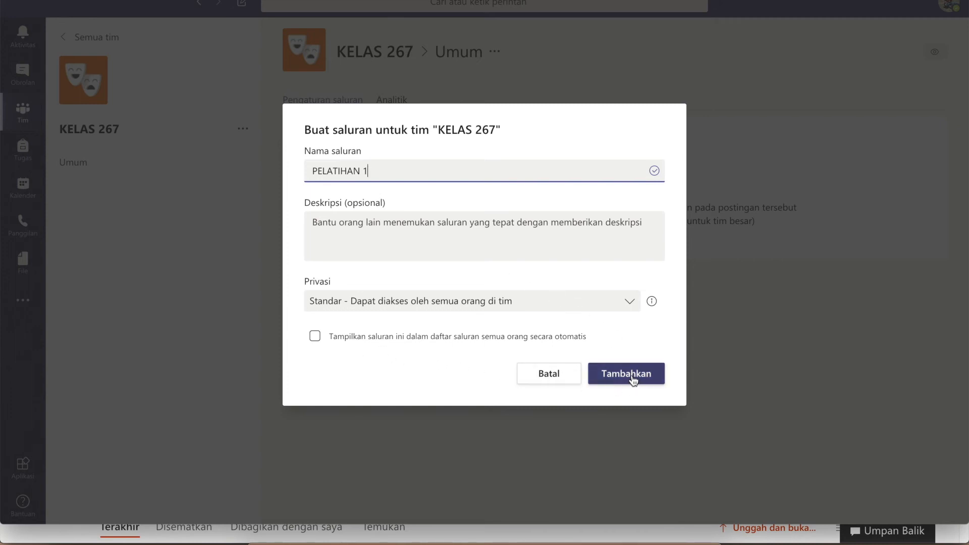
click(630, 305)
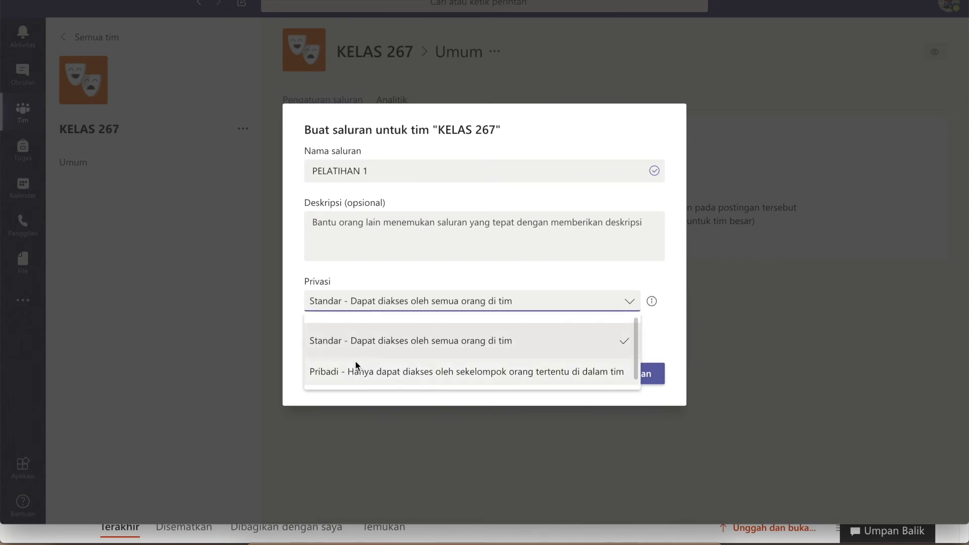
click(356, 343)
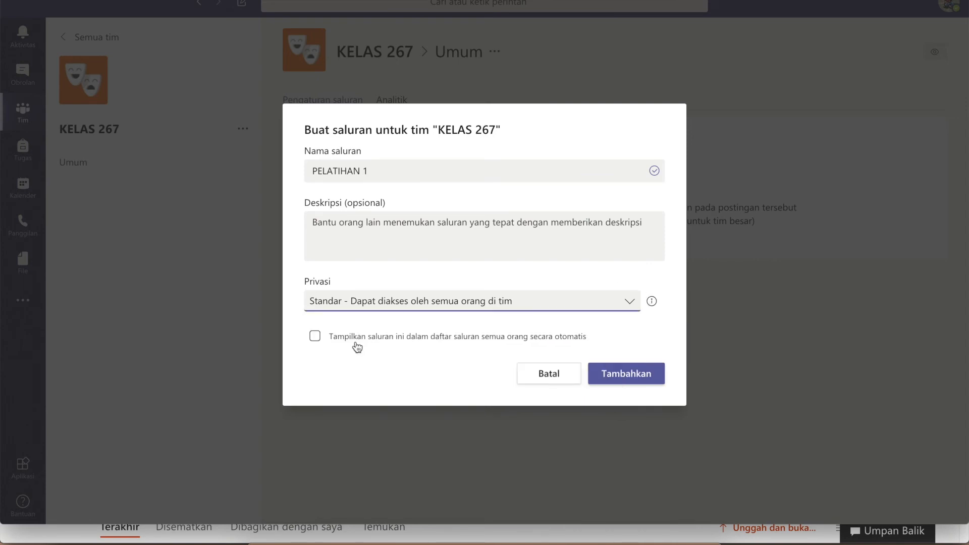
click(628, 305)
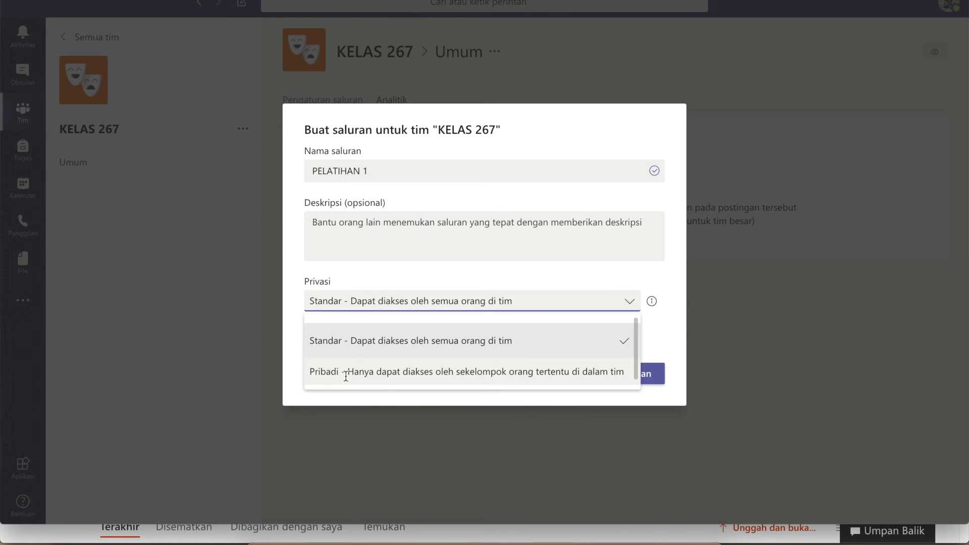
click(368, 343)
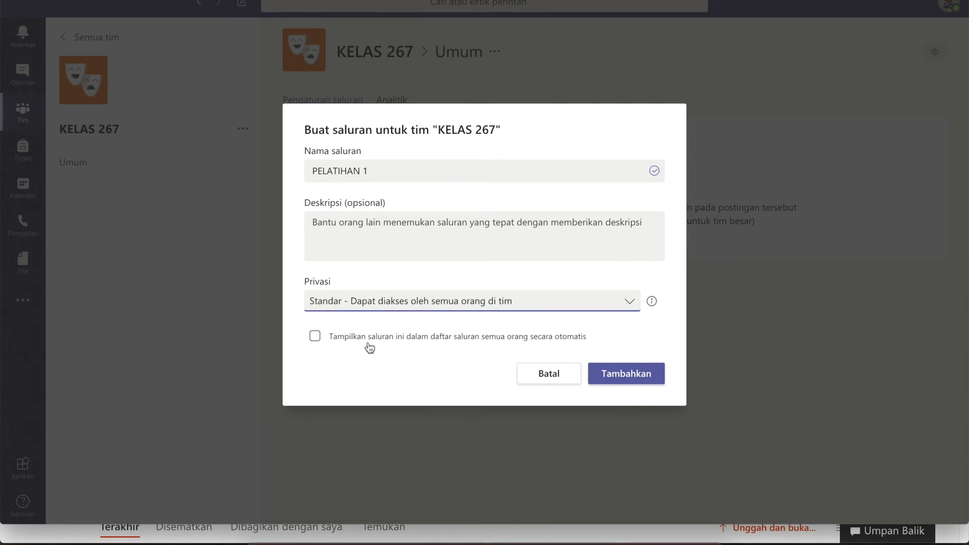
click(638, 378)
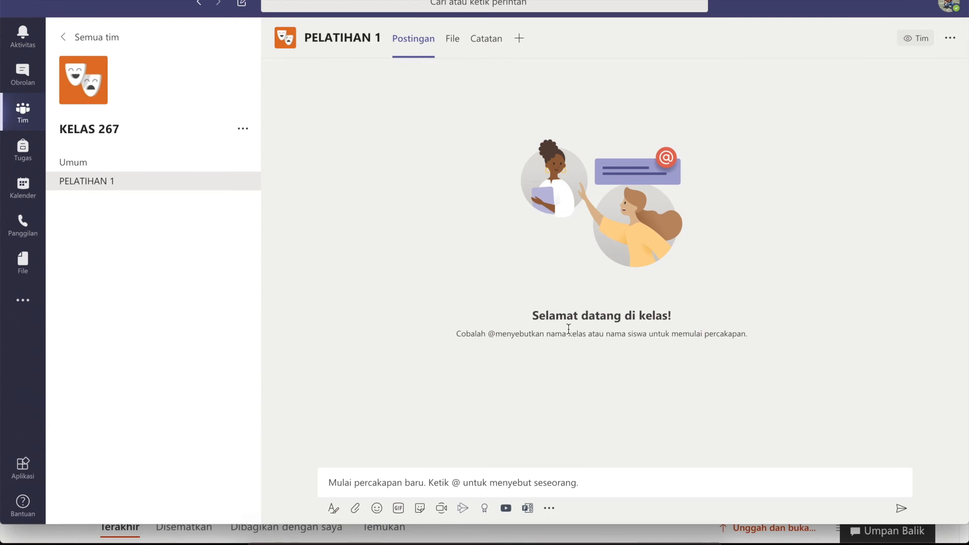
Open PELATIHAN 1's Catatan notes and title the page CATATAN 1.
click(452, 39)
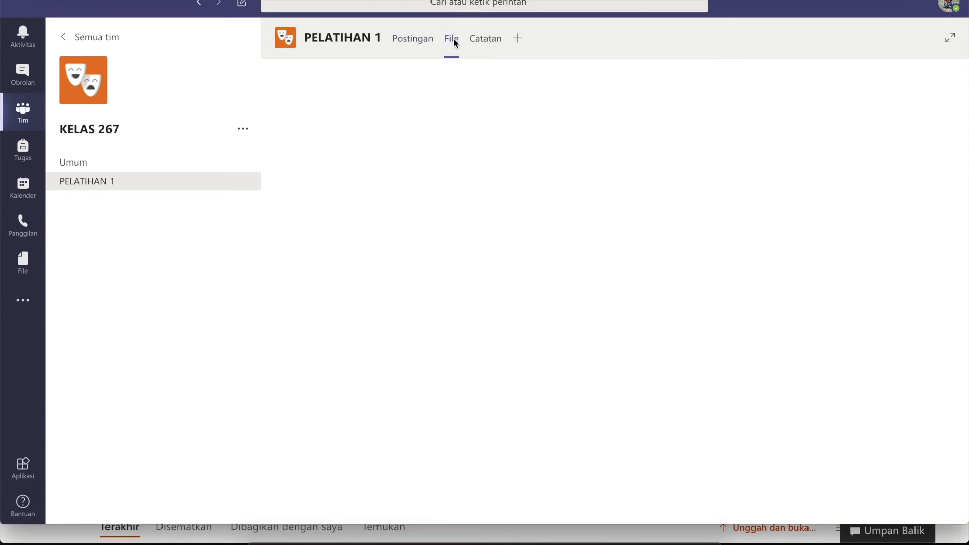
click(484, 40)
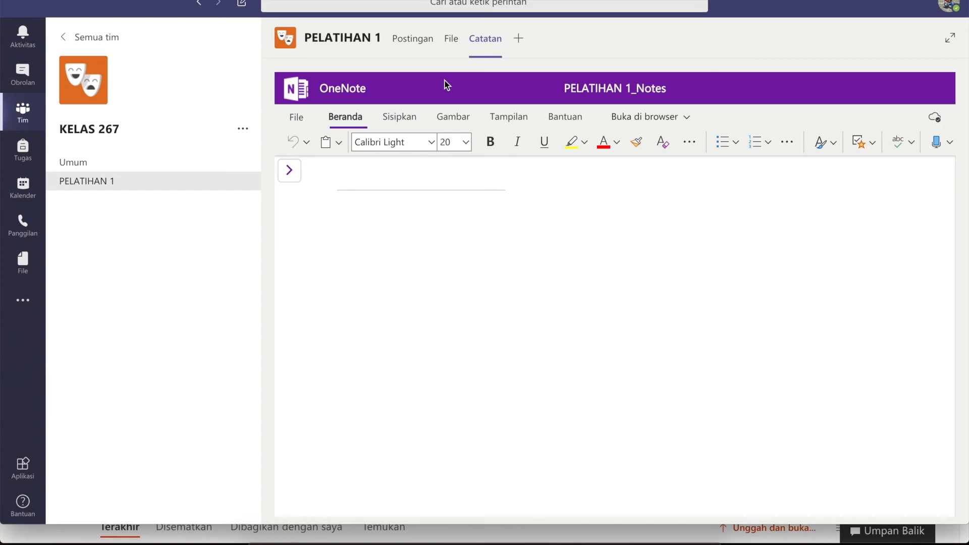
click(383, 184)
text(CATATAN 1)
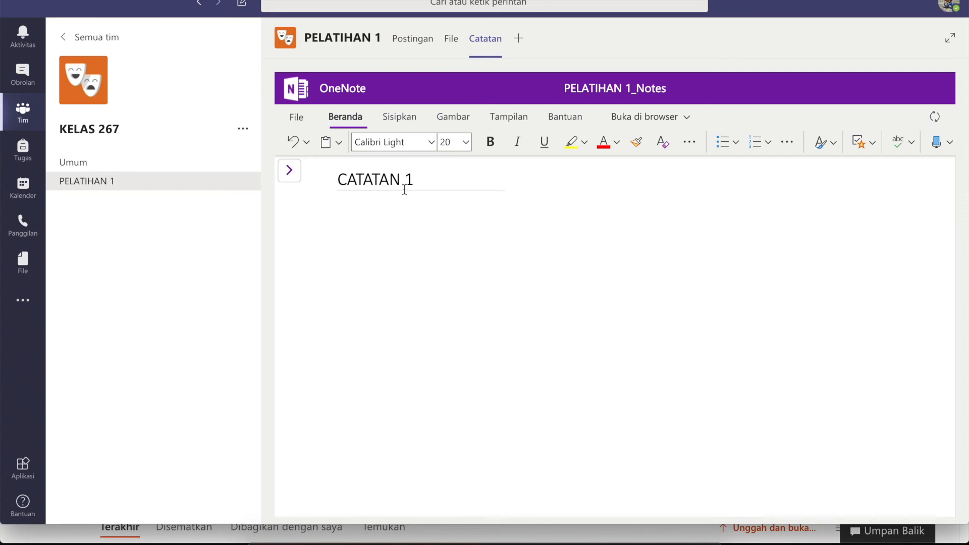
key(Return)
Write 'SELAMAT DATANG DI KELAS 267 PADA SALURAN PELATIHAN 1' followed by a 'MATERI HARI :' line.
text(SELAMAT ATAN)
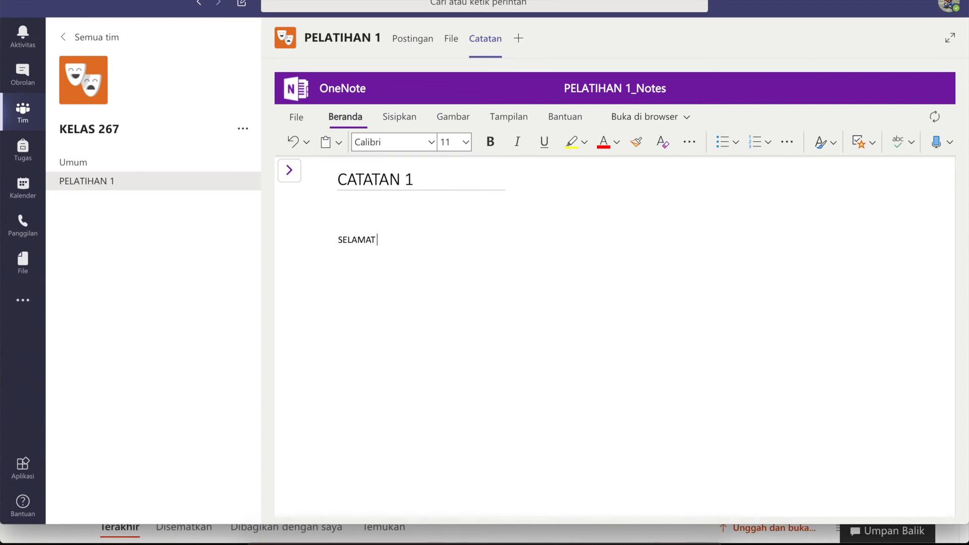
key(BackSpace)
key(BackSpace)
key(BackSpace)
key(BackSpace)
text(DATANG DI KELAS 267)
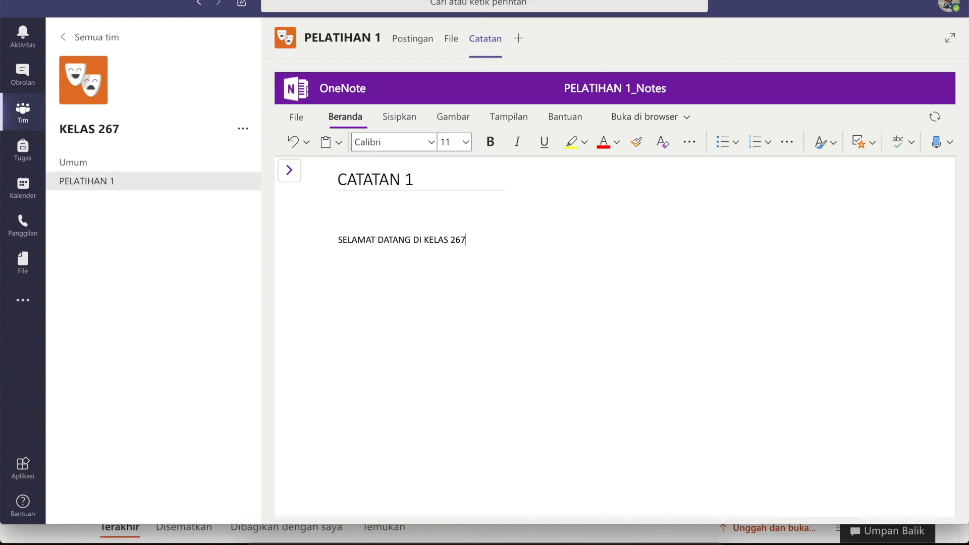
text( PADA SA)
text(LUR)
text(AN)
key(BackSpace)
text(N PELATIHAN )
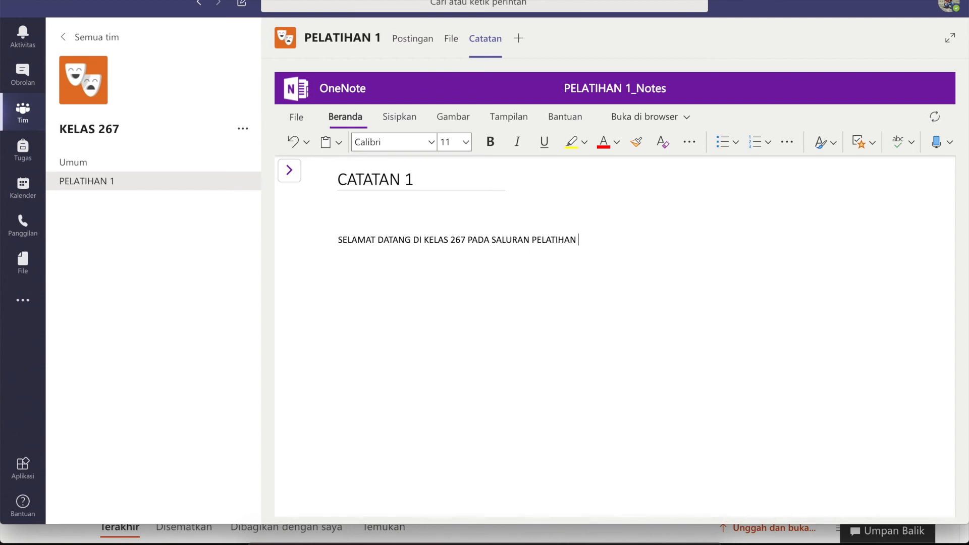
text(1)
key(Return)
text(ME)
key(BackSpace)
text(ATERI HARI :)
Add 1-2-3 numbered items MEMBUAT TIM and MEMBUAT SALURAN, then go back to Postingan.
key(Return)
click(771, 144)
click(722, 210)
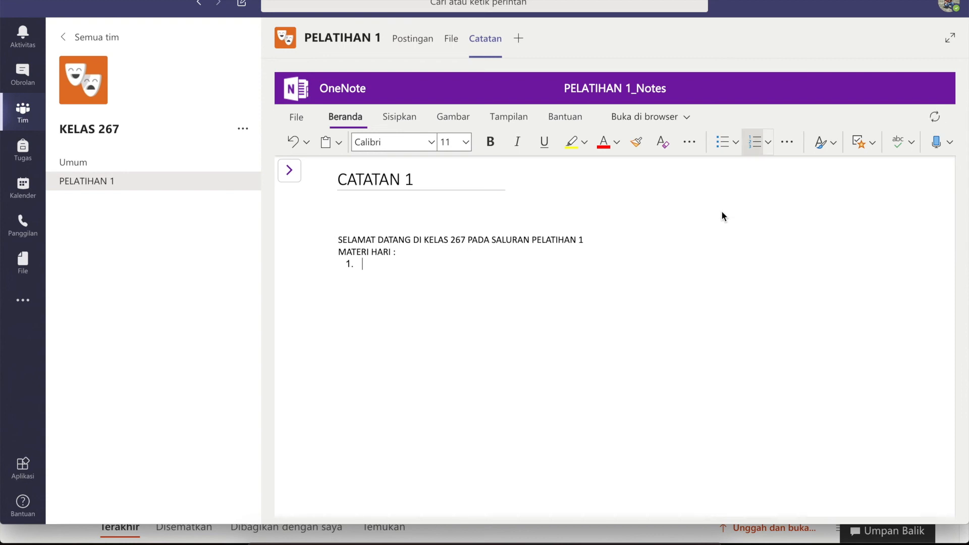
text(MEMBUAT TIM)
key(Return)
text(MEMBUAT SALURAN)
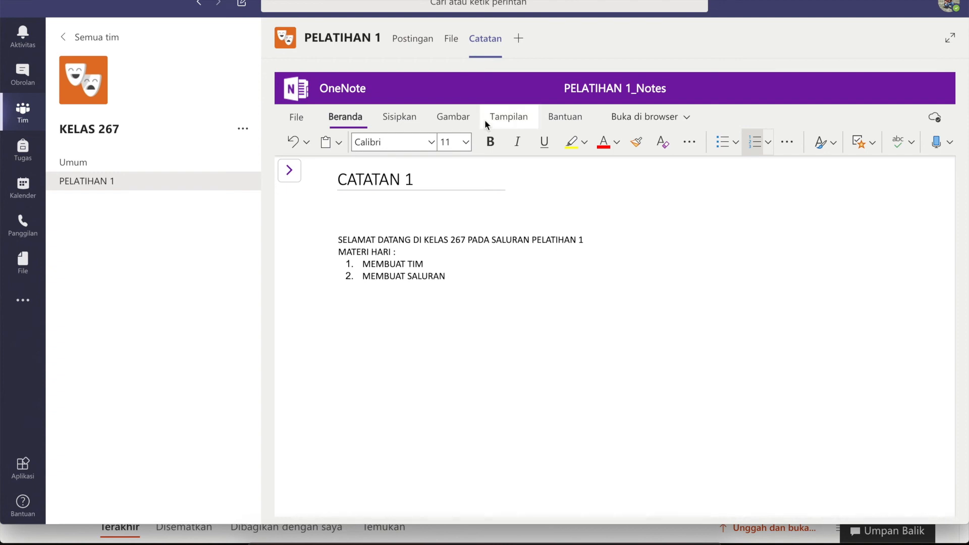
click(411, 37)
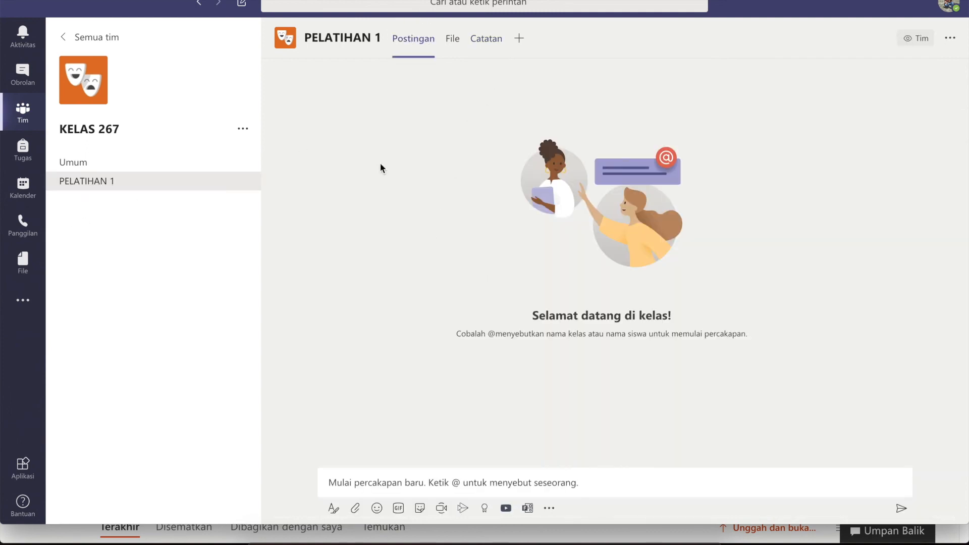
Check the notes, switch to the Umum channel, and open its files via Unggah Materi Kelas.
click(491, 45)
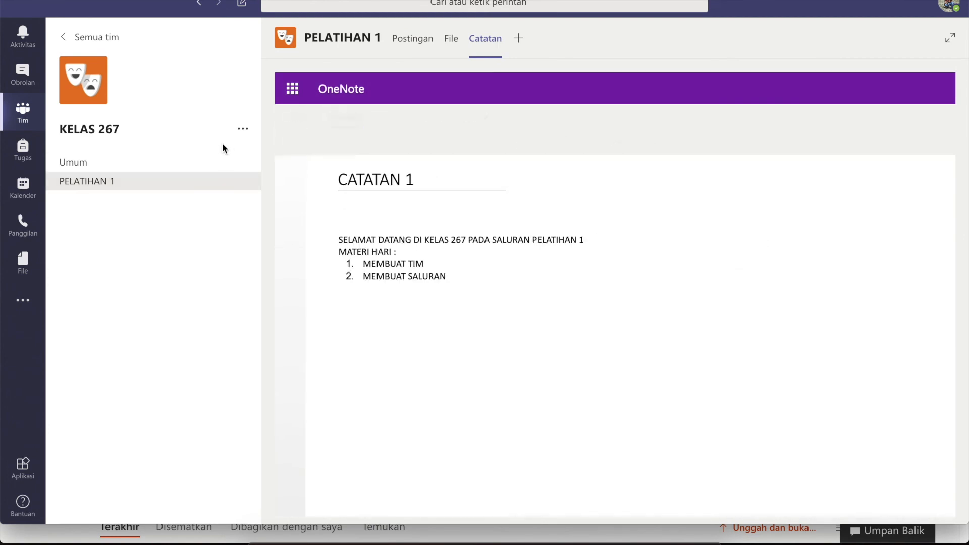
click(116, 171)
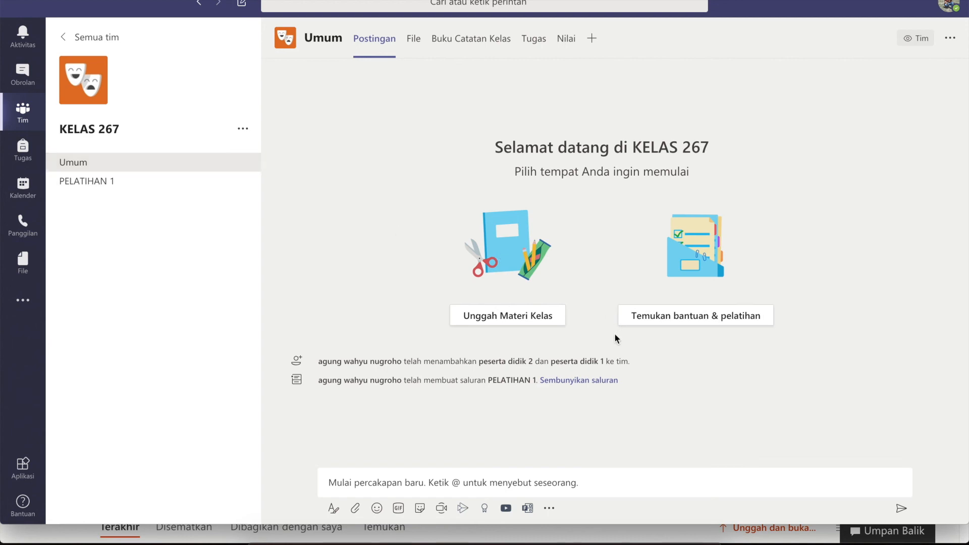
click(94, 164)
click(503, 318)
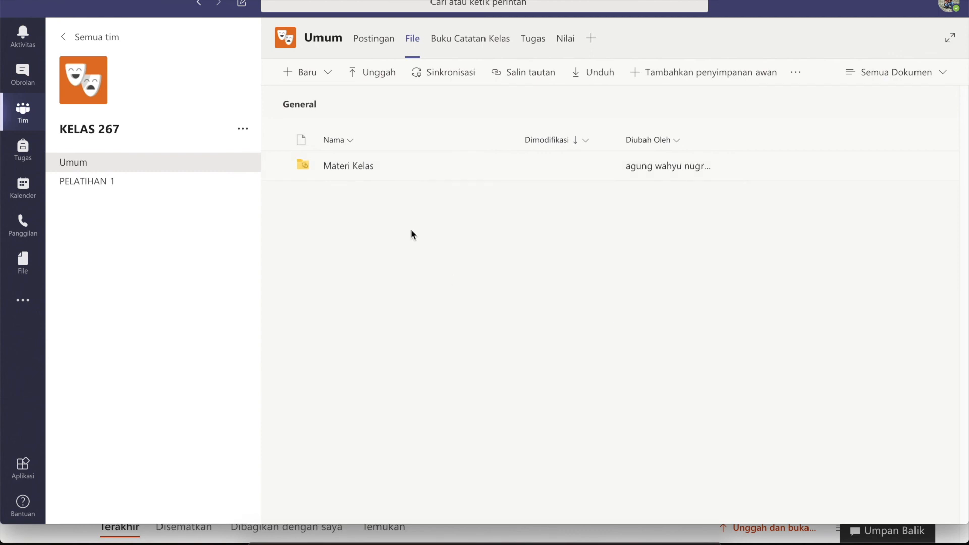
Create a new folder named PELAJARAN PERTAMA through Baru > Folder.
click(328, 74)
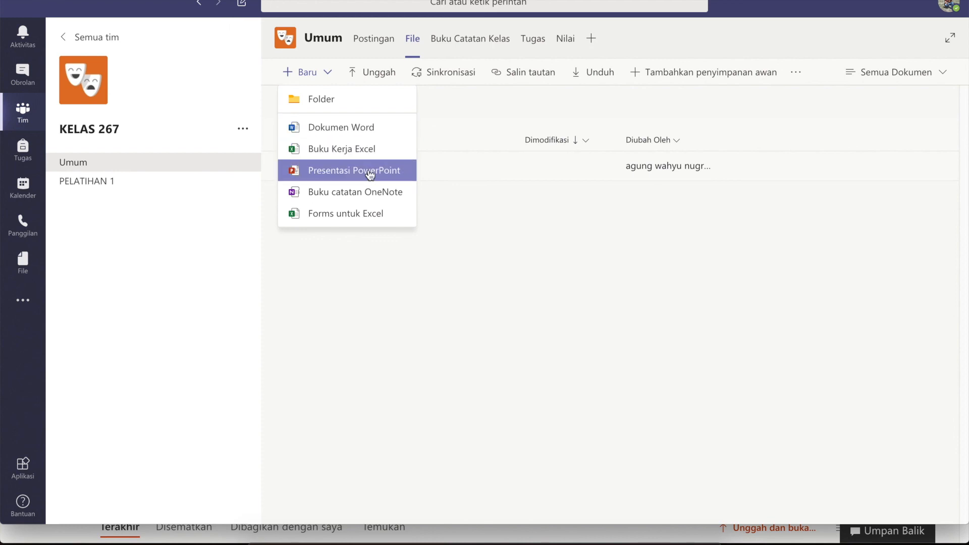
click(327, 101)
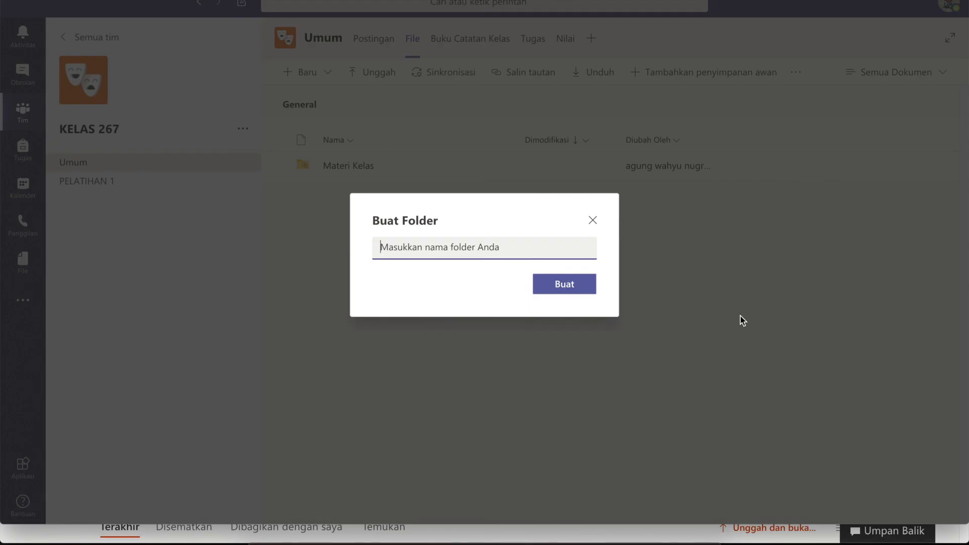
text(PELAJARA)
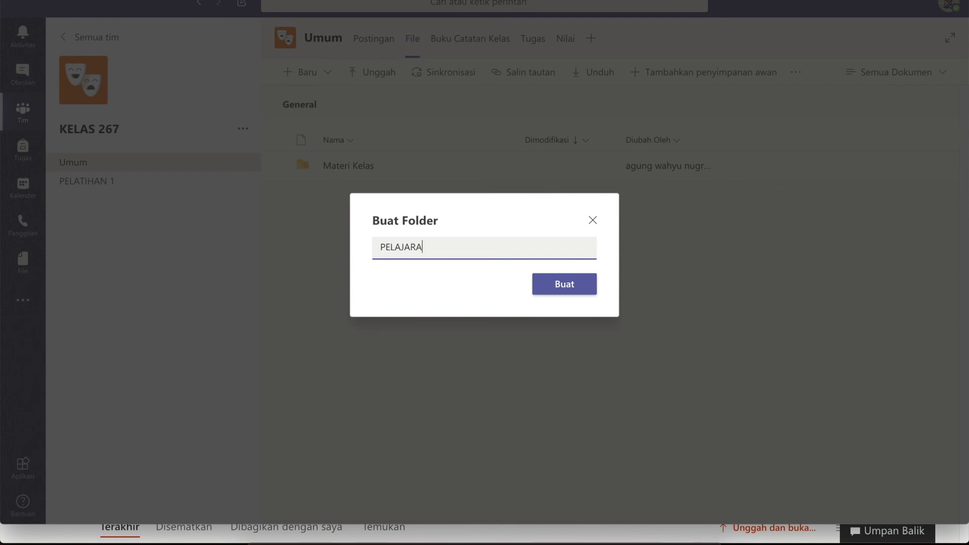
text(N PERTATA)
key(BackSpace)
key(BackSpace)
text(MA)
click(580, 284)
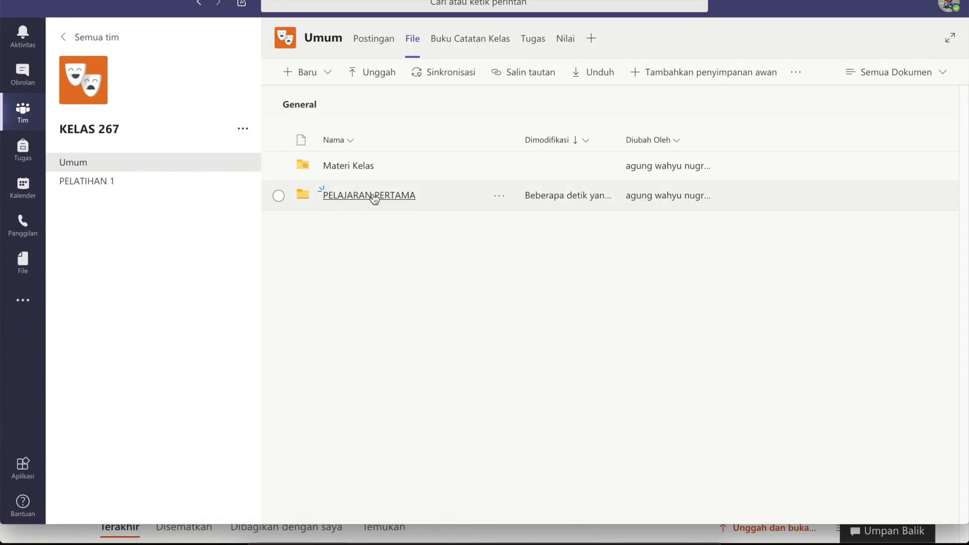
Upload Konten Ilegal dalam UU ITE No. 11 Tahun 2008.mp4 from iCloud Drive's KELAS X folder into PELAJARAN PERTAMA.
click(358, 196)
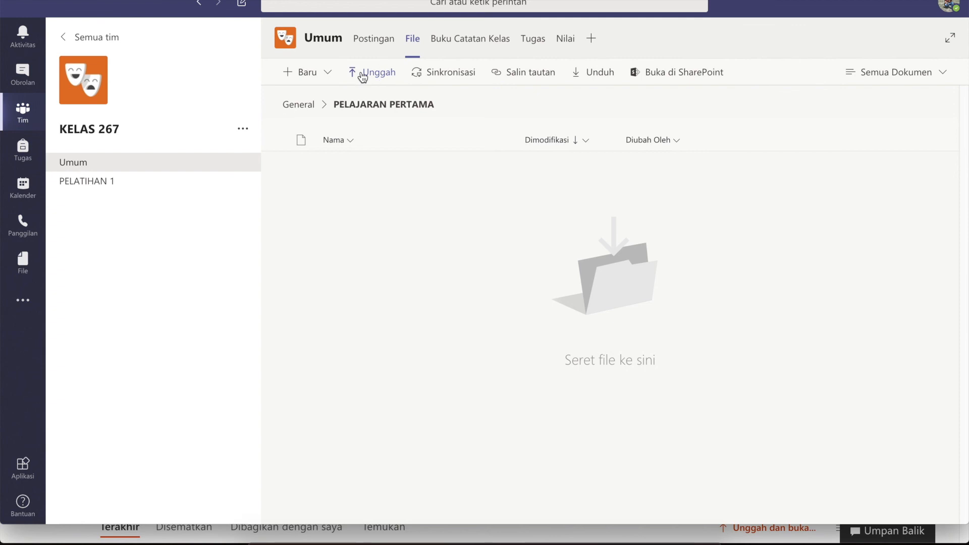
click(363, 75)
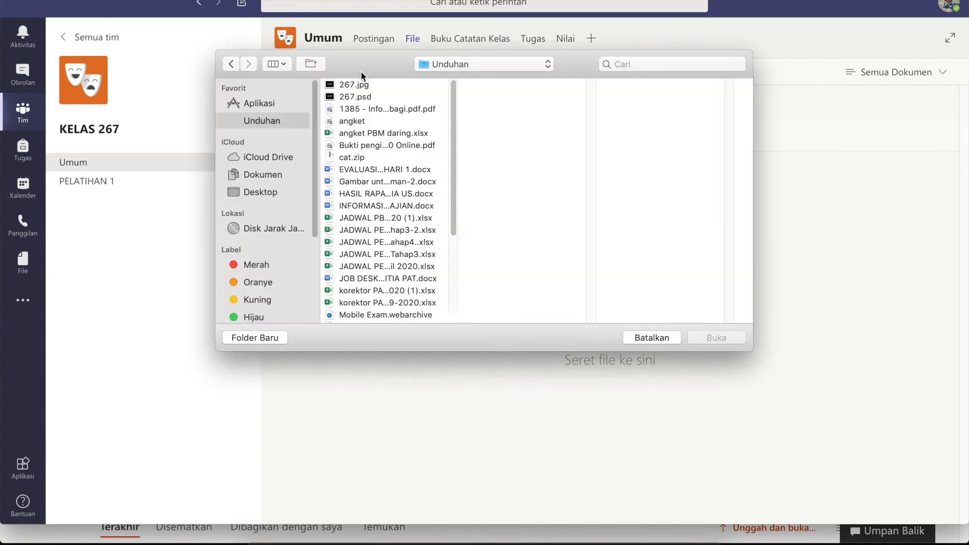
click(275, 156)
click(338, 97)
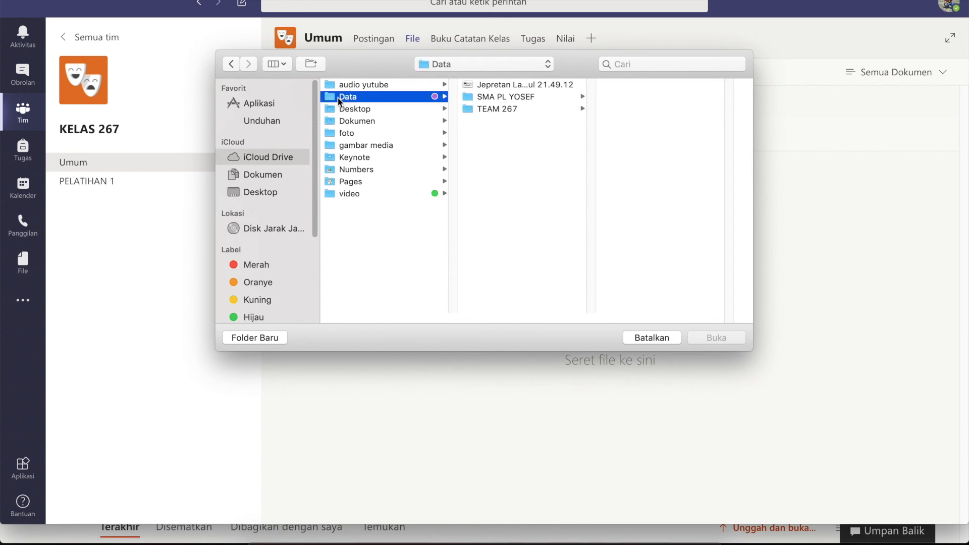
click(473, 97)
click(607, 107)
click(635, 84)
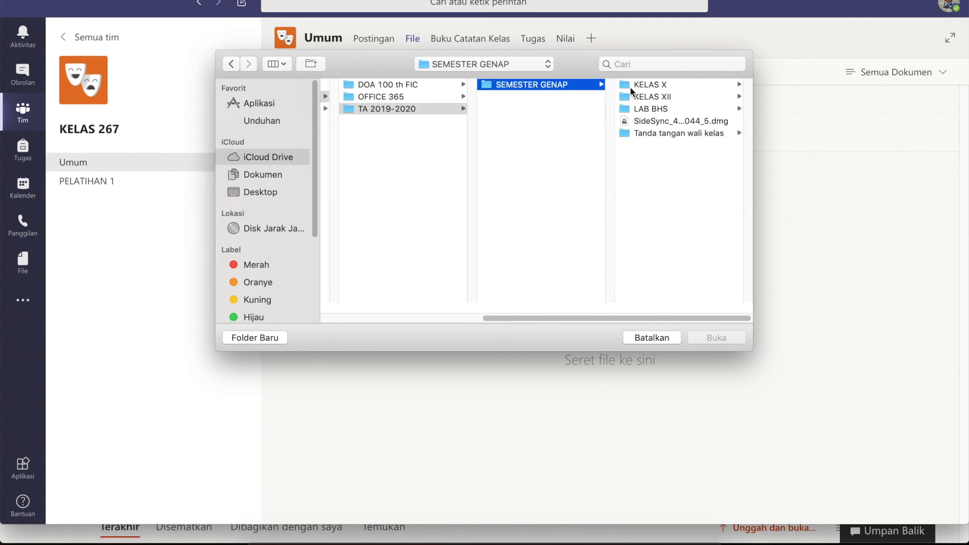
click(630, 86)
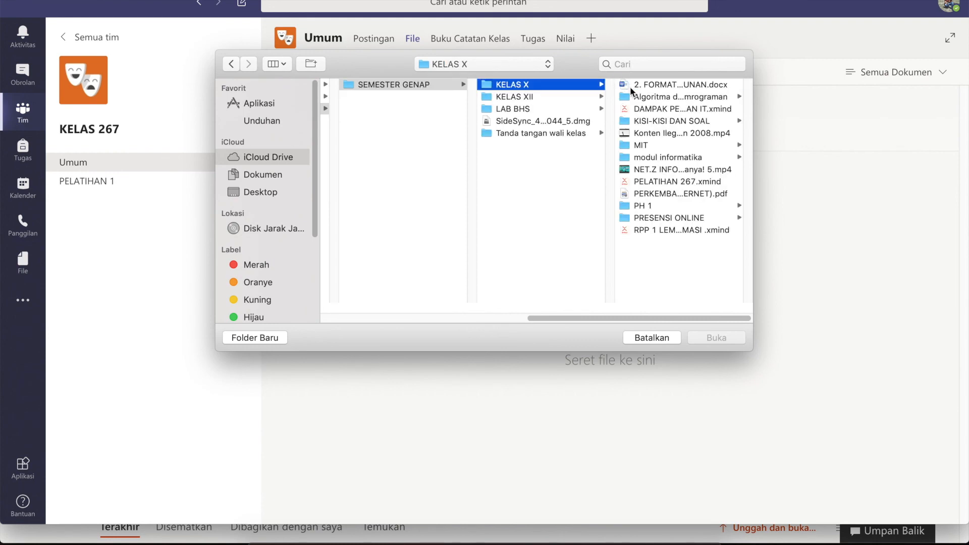
click(646, 133)
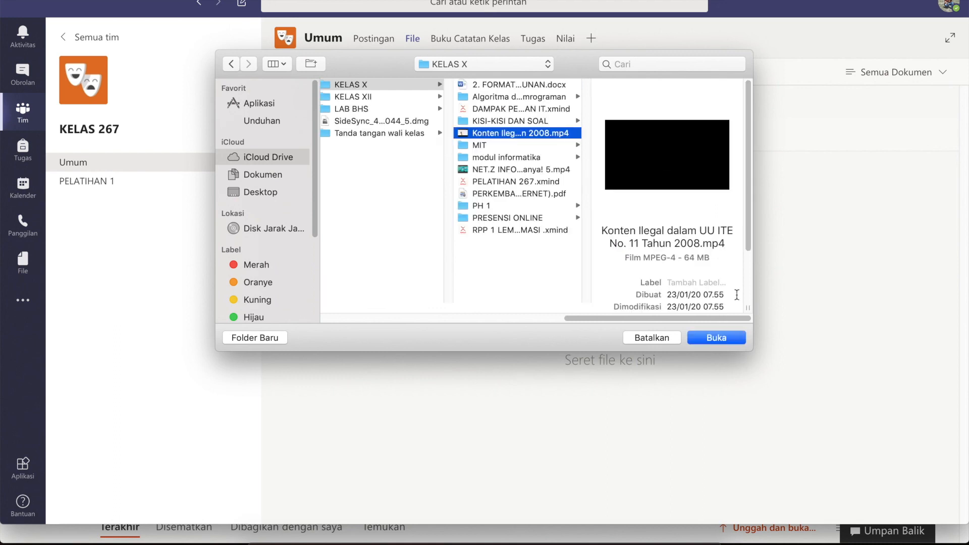
click(725, 340)
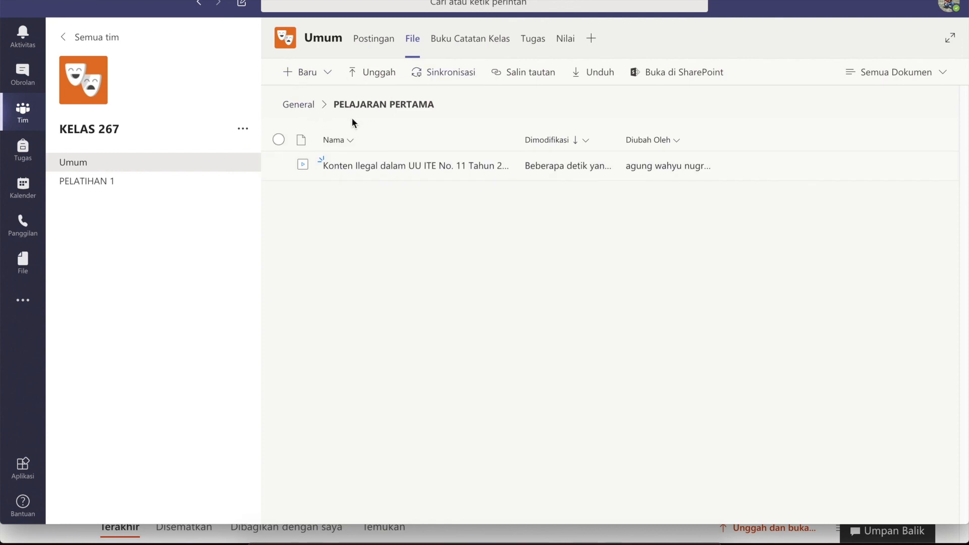
Check the uploaded video in the PELAJARAN PERTAMA folder, then return to Umum's Postingan page.
click(303, 106)
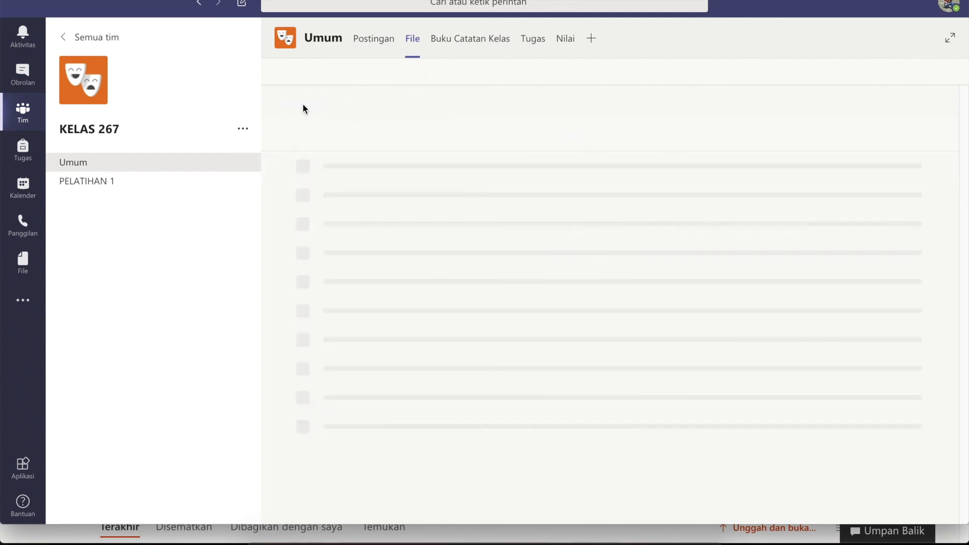
click(368, 197)
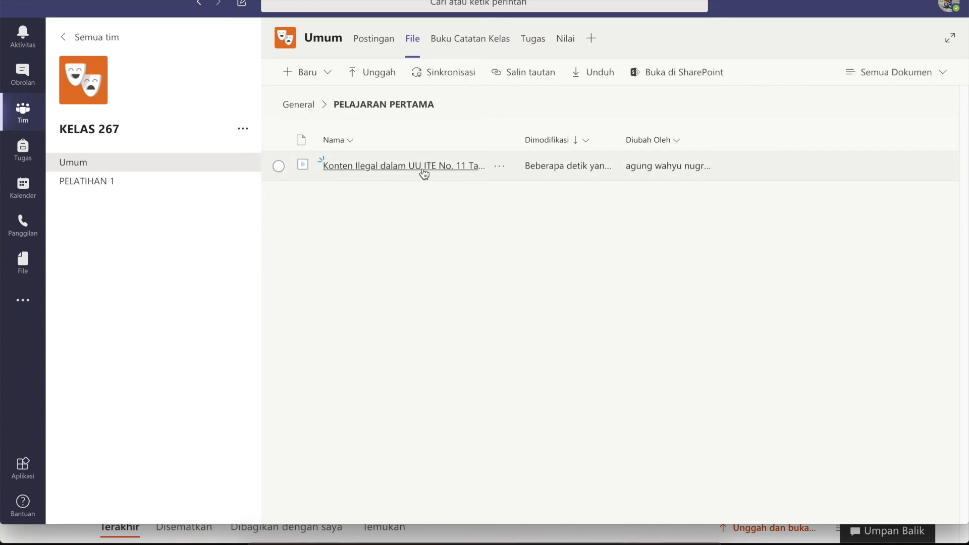
click(83, 165)
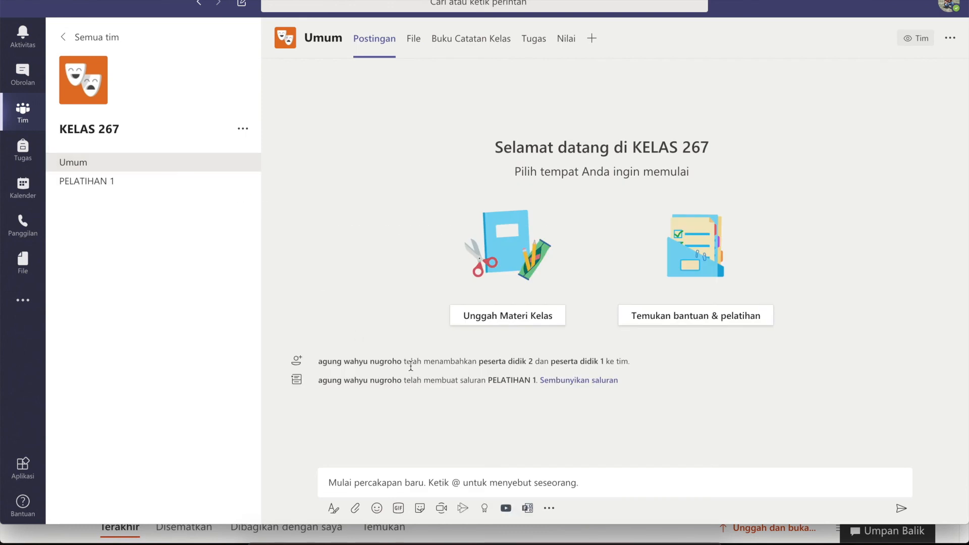